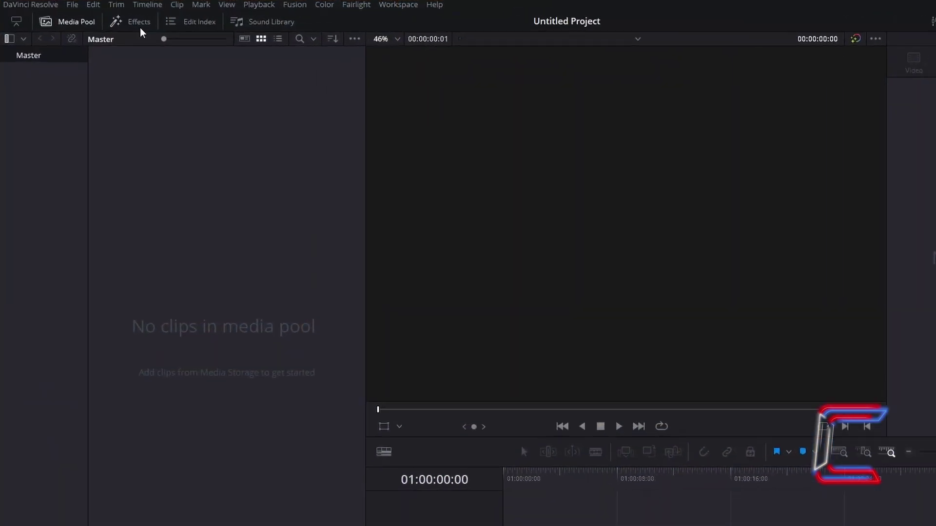
Step: Add a Fusion Composition effect at the start of the timeline and open that clip in the Fusion page
{"action": "left_click", "coordinate": [227, 42]}
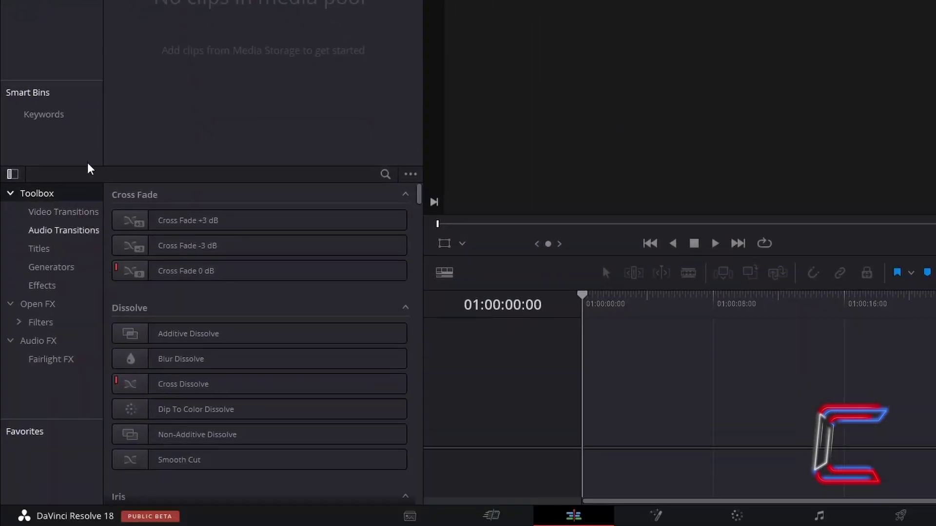
{"action": "left_click", "coordinate": [67, 292]}
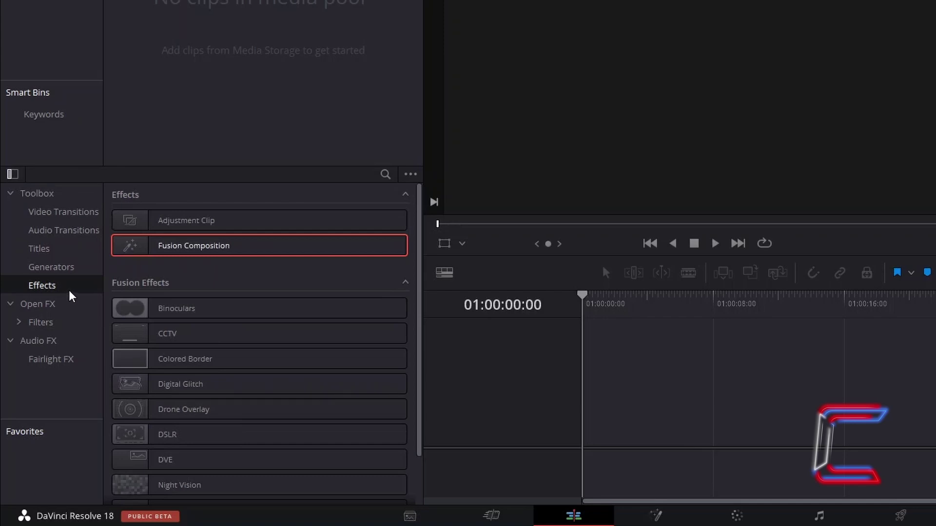
{"action": "left_click_drag", "start_coordinate": [273, 246], "coordinate": [592, 381]}
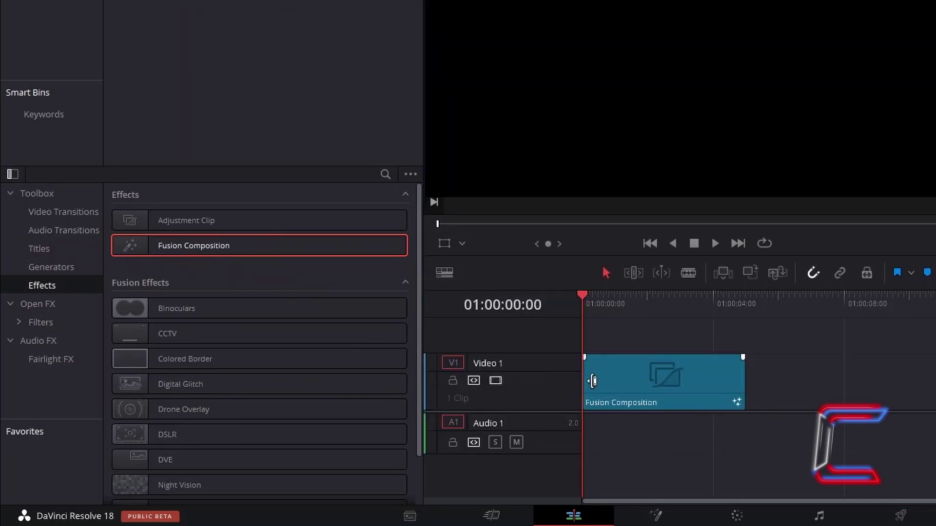
{"action": "right_click", "coordinate": [703, 408]}
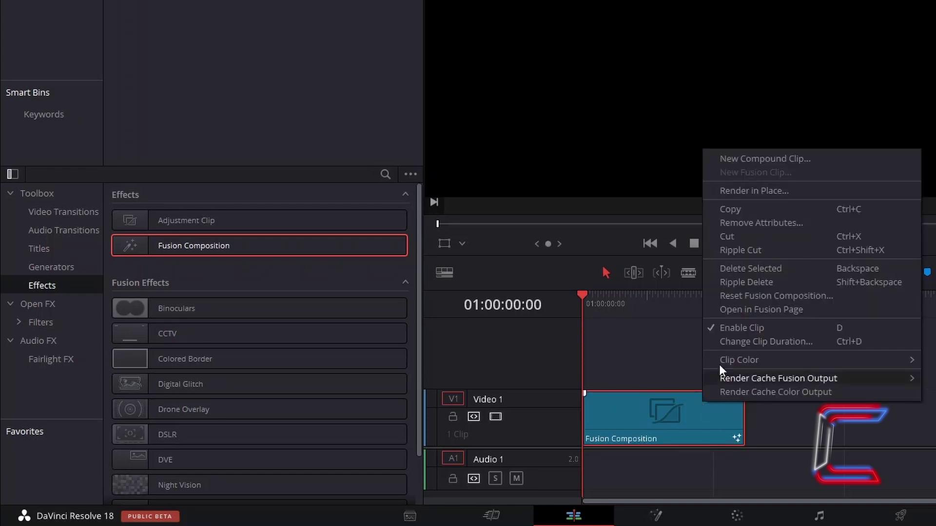
{"action": "left_click", "coordinate": [818, 309]}
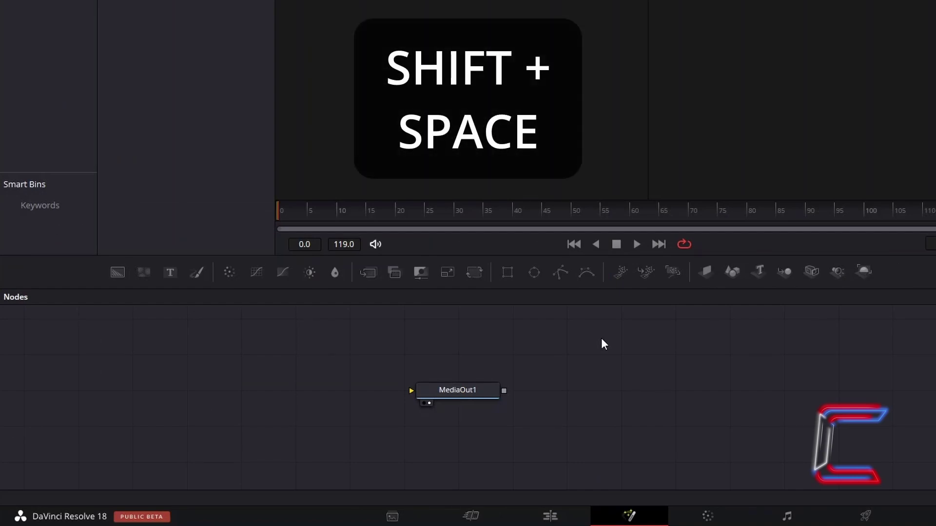
Step: Add a Background node to the node graph and set its solid color to #11538e
{"action": "key", "text": "shift+space"}
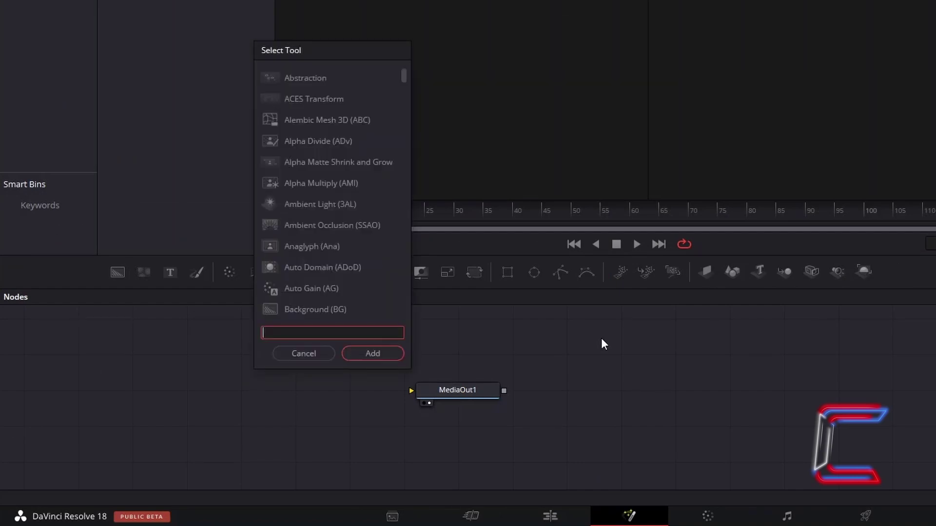
{"action": "type", "text": "Background"}
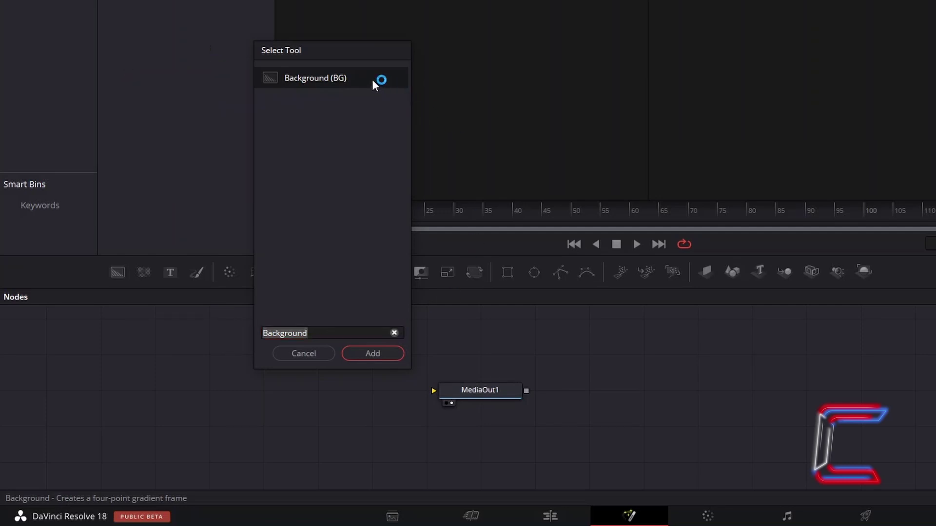
{"action": "left_click", "coordinate": [392, 357]}
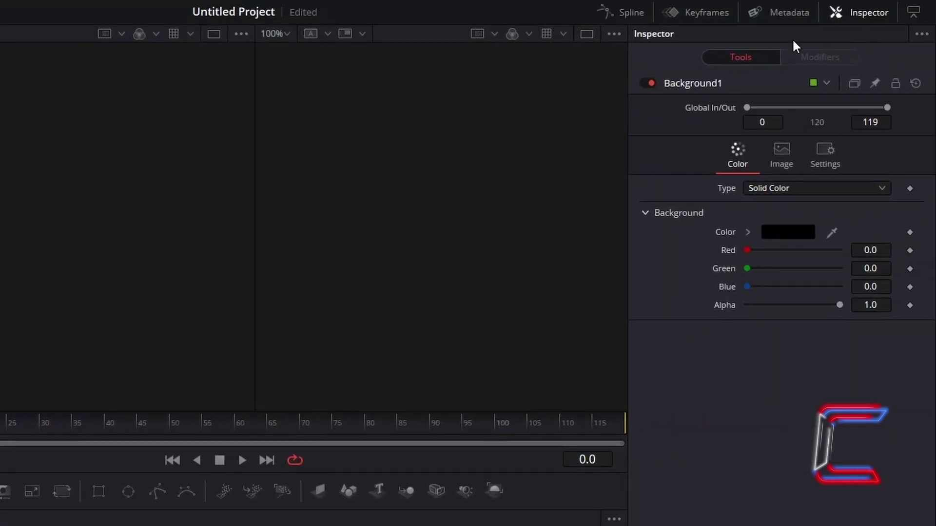
{"action": "left_click", "coordinate": [799, 233]}
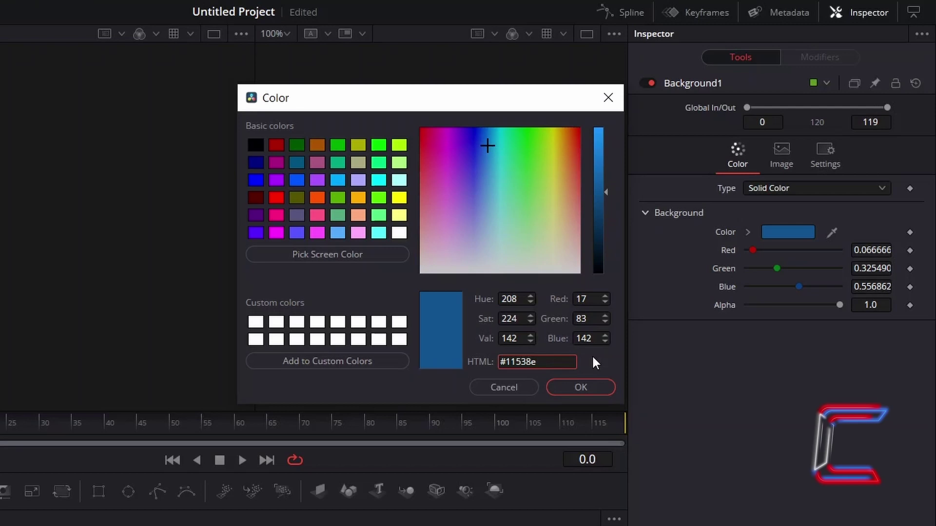
{"action": "left_click", "coordinate": [604, 388]}
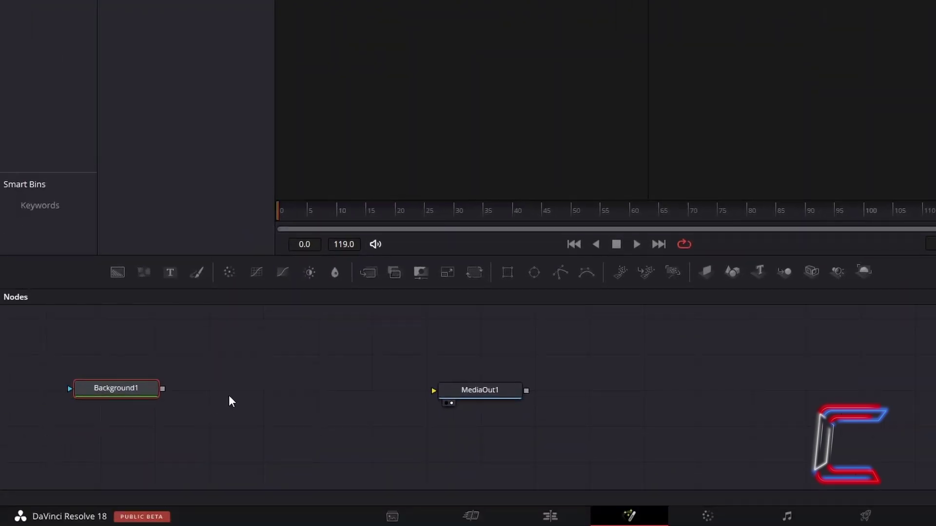
Step: Add a Grid node after Background1 and show it in the right viewer
{"action": "key", "text": "shift+space"}
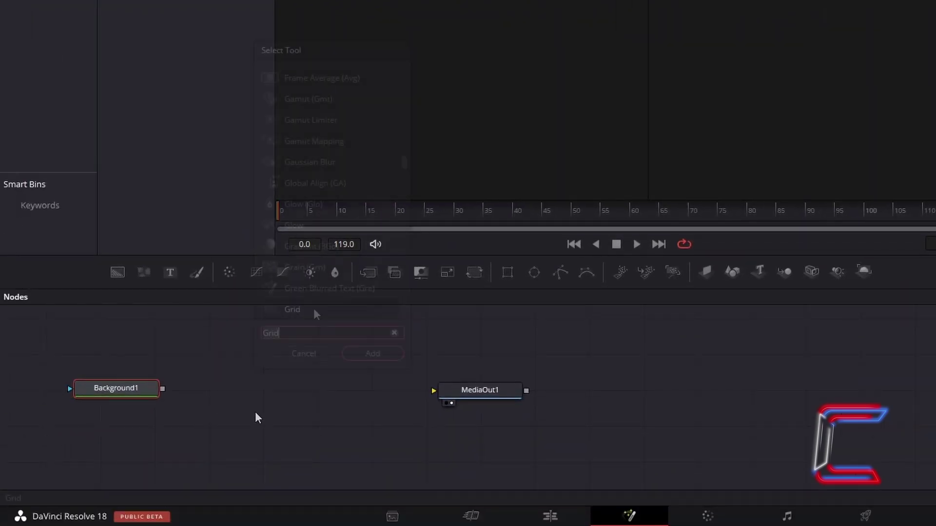
{"action": "left_click", "coordinate": [380, 356]}
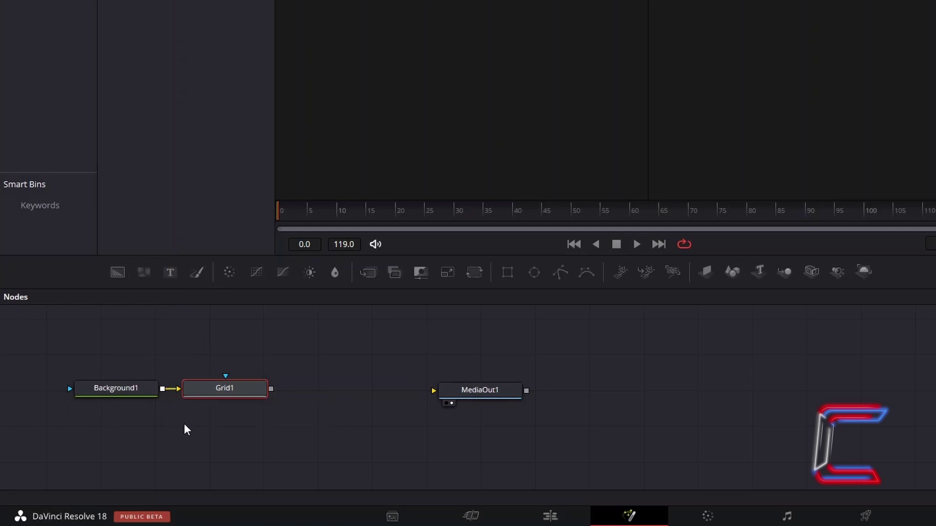
{"action": "left_click", "coordinate": [191, 401]}
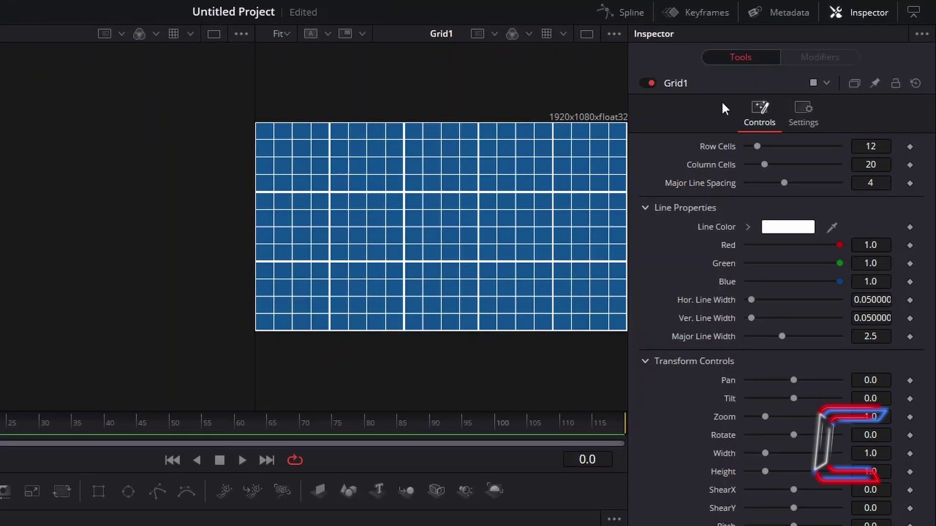
Step: Set the grid's Major Line Spacing to 0
{"action": "left_click", "coordinate": [888, 183]}
{"action": "key", "text": "BackSpace"}
{"action": "type", "text": "0"}
{"action": "key", "text": "Tab"}
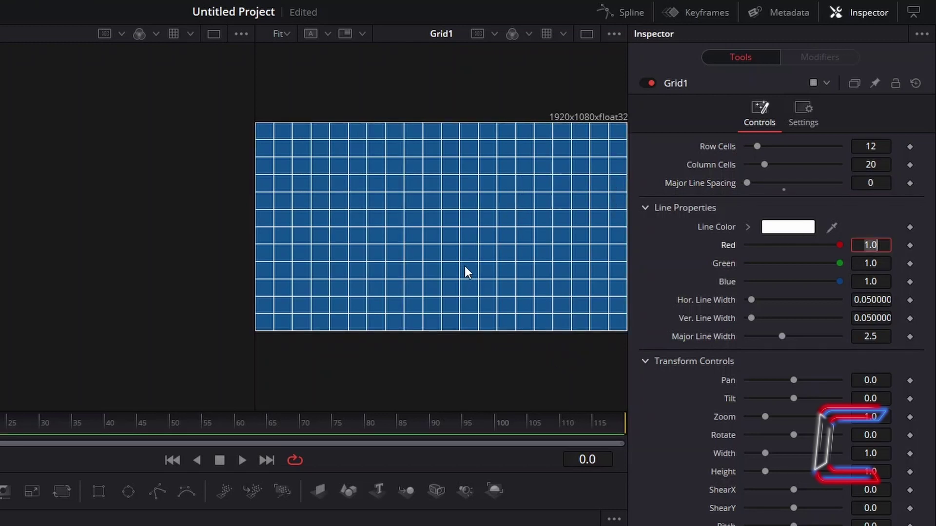
Step: Set the grid's horizontal and vertical line widths both to 0.04
{"action": "left_click", "coordinate": [872, 299]}
{"action": "type", "text": "0.04"}
{"action": "left_click", "coordinate": [873, 318]}
{"action": "type", "text": "0.131"}
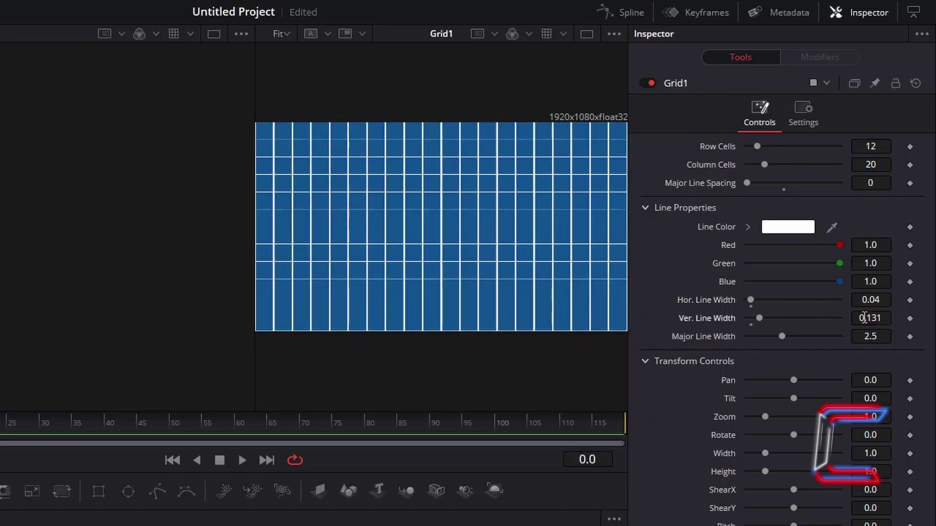
{"action": "key", "text": "BackSpace"}
{"action": "key", "text": "BackSpace"}
{"action": "key", "text": "BackSpace"}
{"action": "key", "text": "BackSpace"}
{"action": "key", "text": "BackSpace"}
{"action": "type", "text": "0.04"}
{"action": "key", "text": "Tab"}
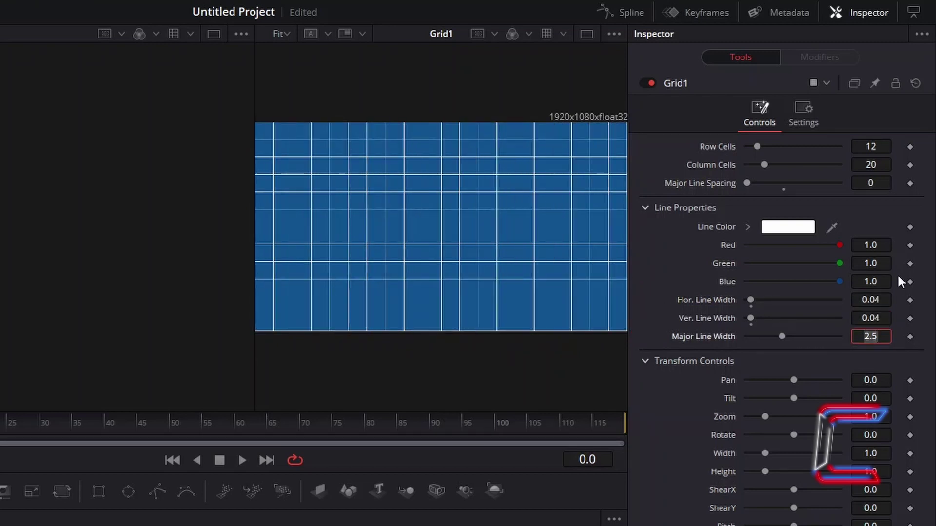
{"action": "key", "text": "Return"}
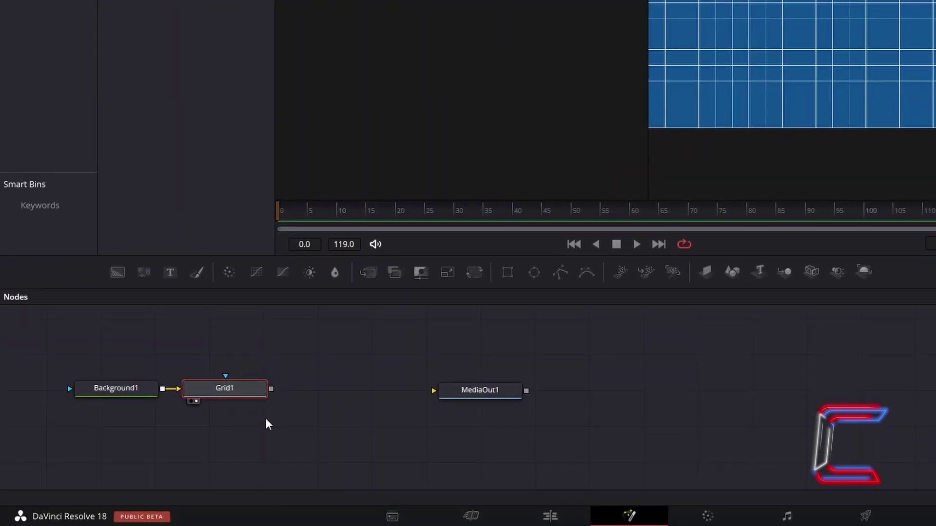
Step: Add a Merge node connected to the output of Grid1
{"action": "key", "text": "shift+space"}
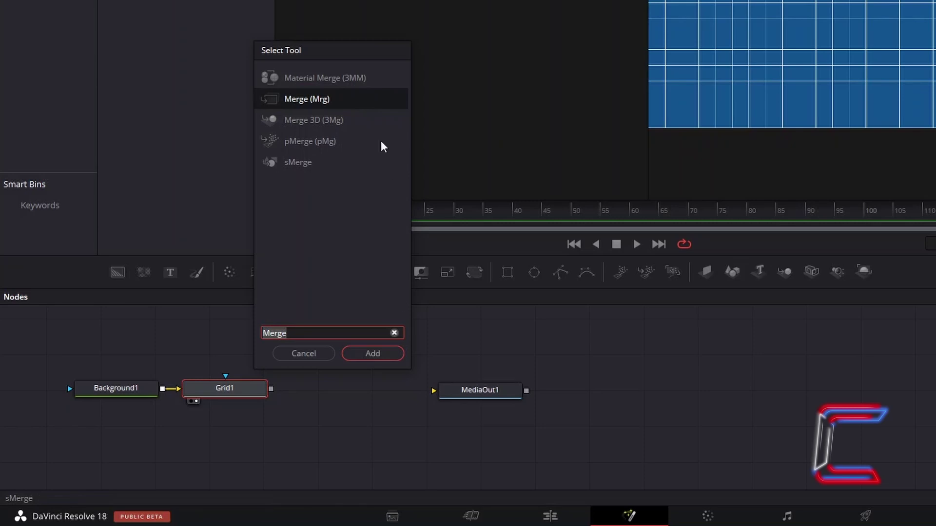
{"action": "left_click", "coordinate": [394, 352]}
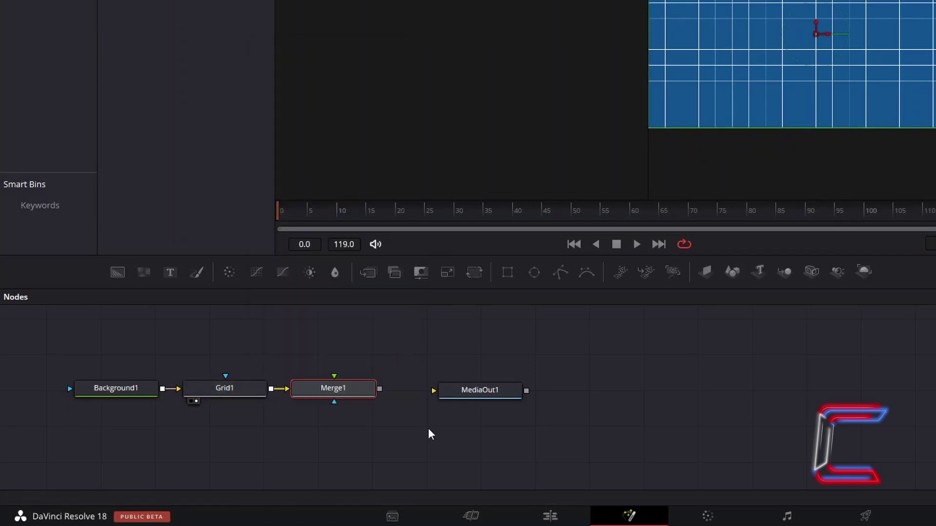
Step: Add an unconnected Rectangle mask node below the Merge node and show it in the right viewer
{"action": "left_click", "coordinate": [401, 441]}
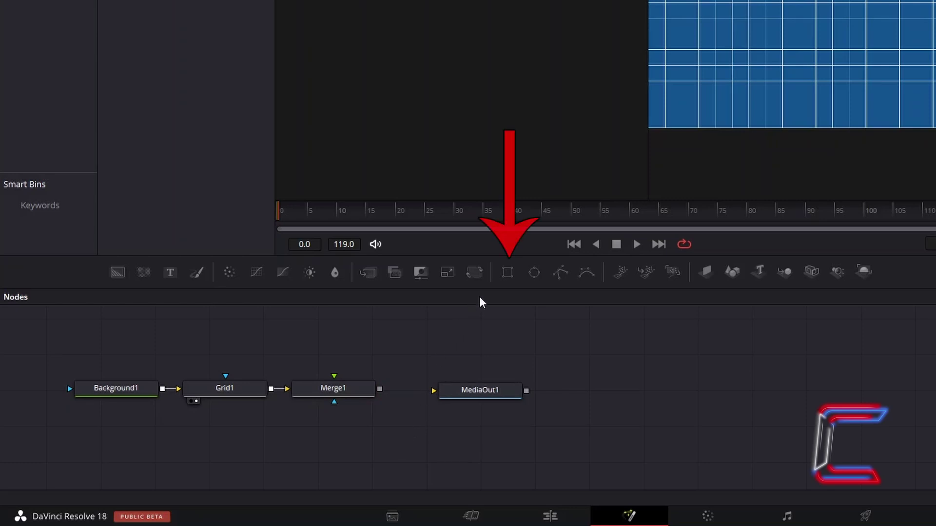
{"action": "left_click", "coordinate": [506, 281]}
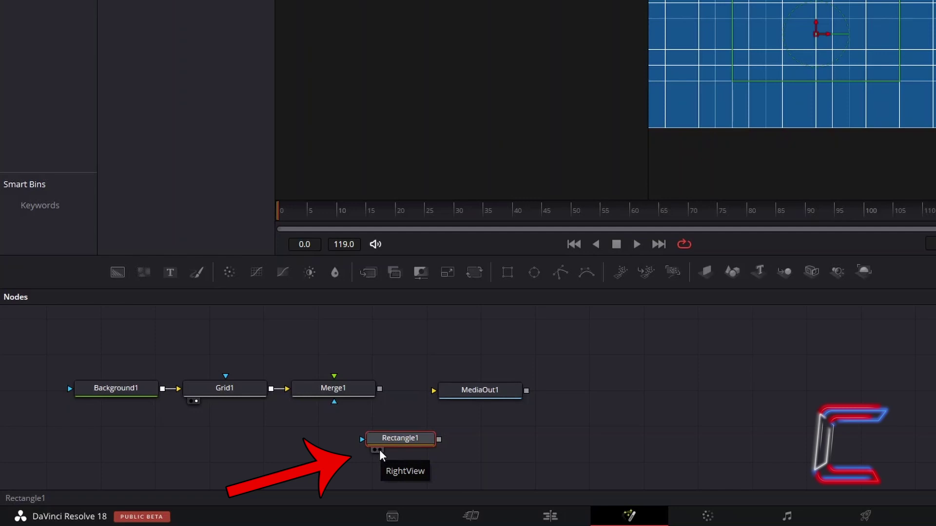
{"action": "left_click", "coordinate": [380, 450]}
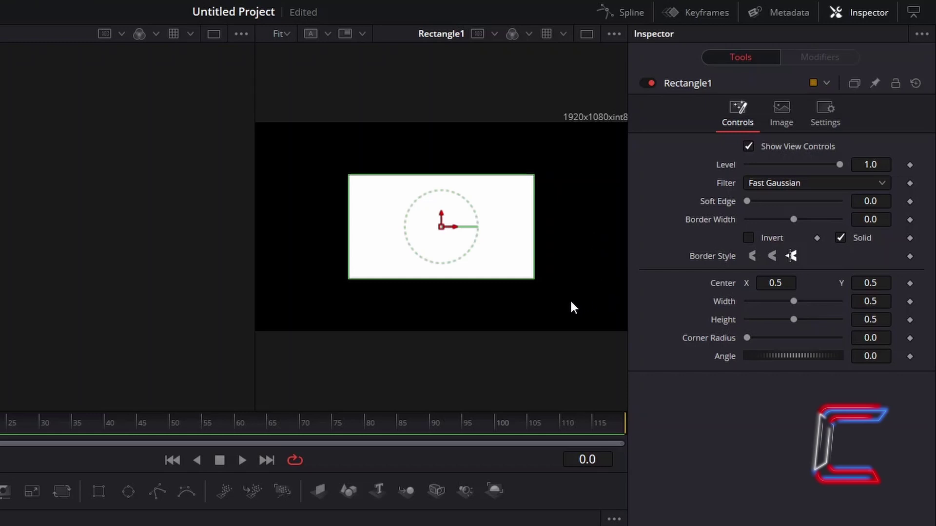
Step: Set the Rectangle1 mask's width to 1.0 and its height to 0.011
{"action": "left_click", "coordinate": [885, 306]}
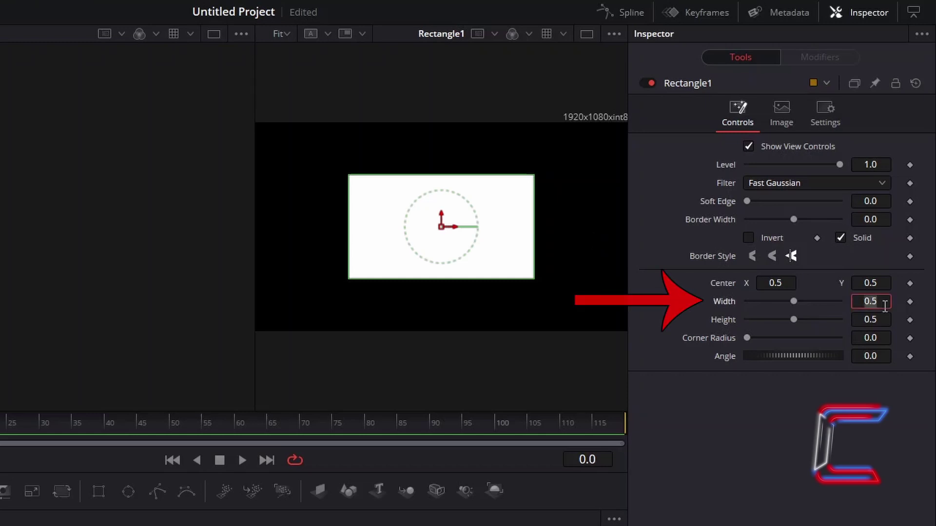
{"action": "type", "text": "1"}
{"action": "key", "text": "Tab"}
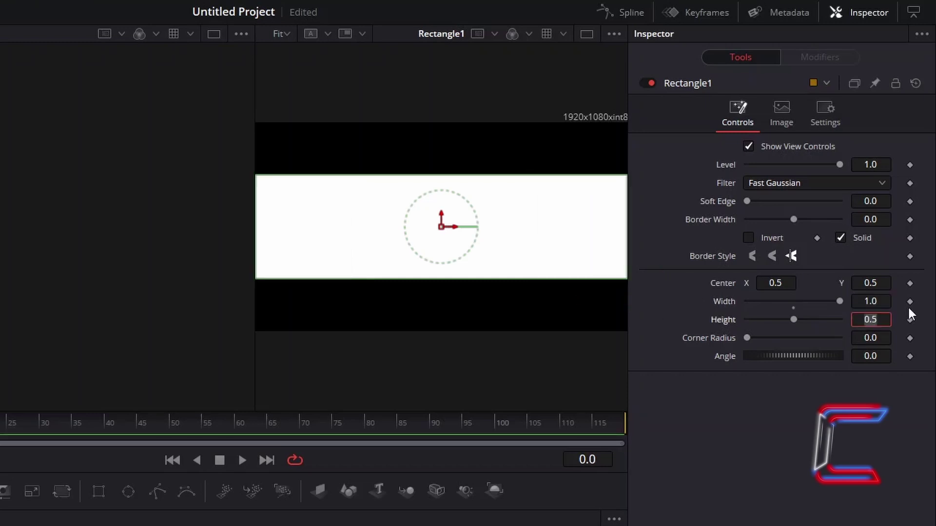
{"action": "left_click", "coordinate": [890, 322]}
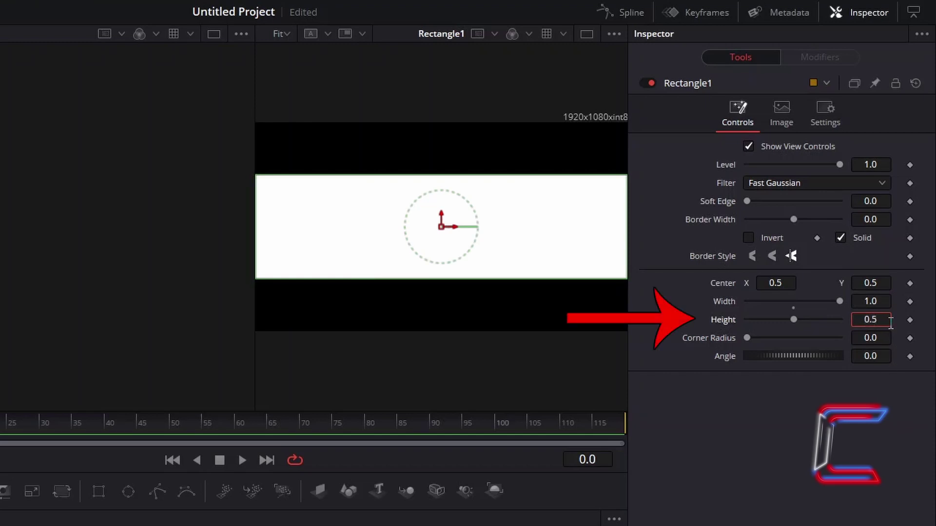
{"action": "key", "text": "BackSpace"}
{"action": "type", "text": "011"}
{"action": "key", "text": "Tab"}
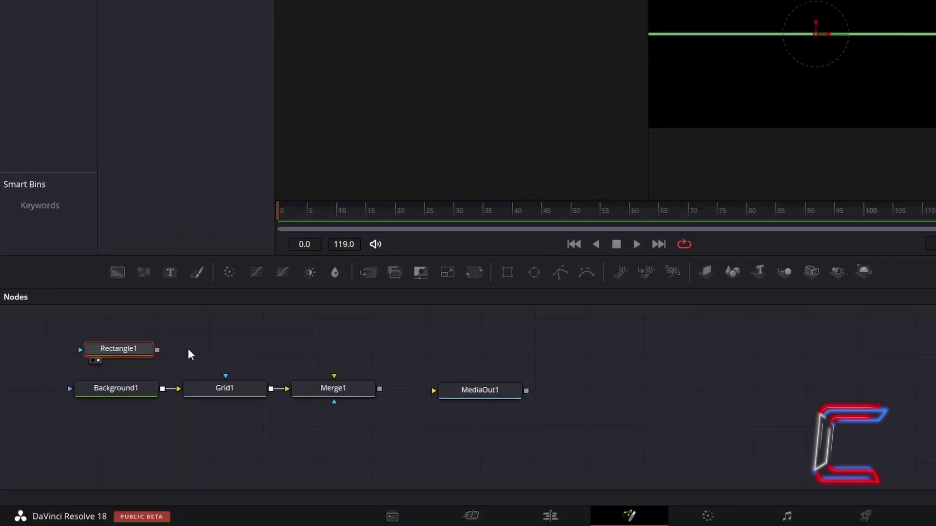
Step: Add a second Background node beside Rectangle1, mask it with Rectangle1, and feed it into Merge1's foreground input
{"action": "left_click", "coordinate": [188, 349]}
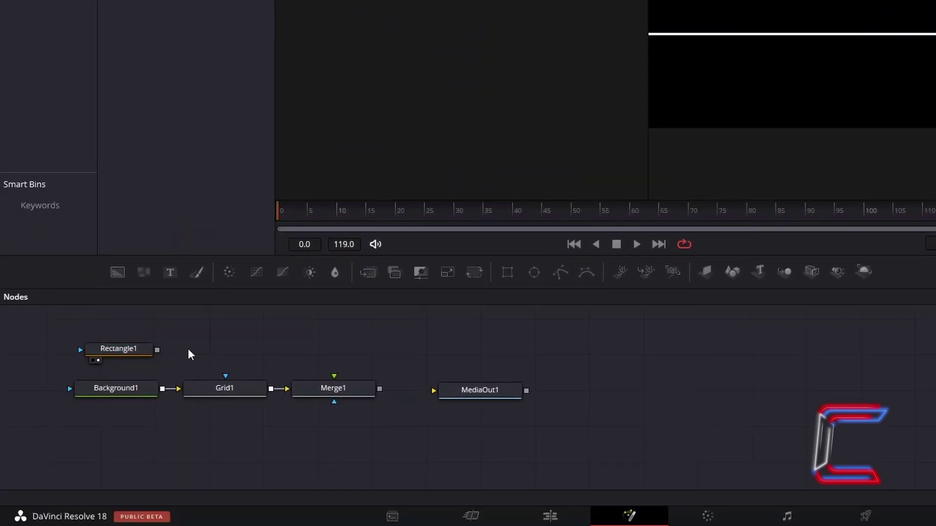
{"action": "key", "text": "shift+space"}
{"action": "type", "text": "Background"}
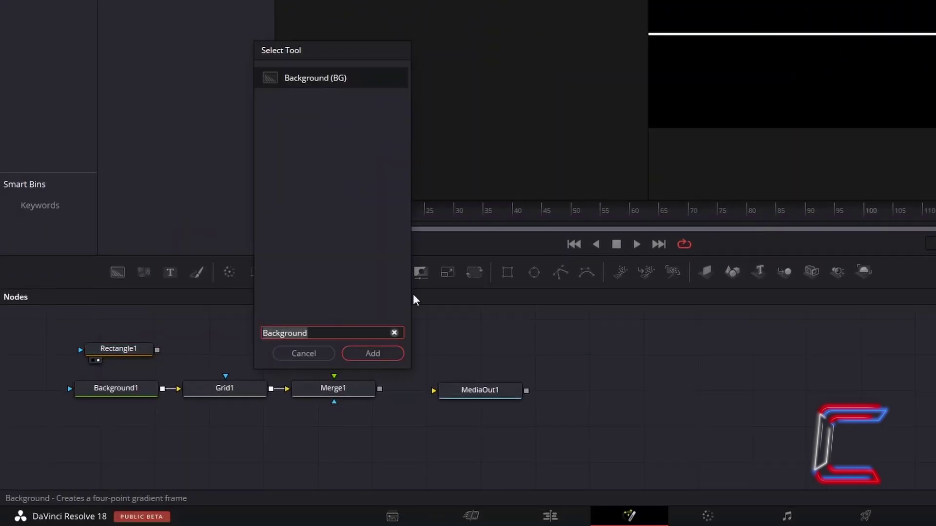
{"action": "left_click", "coordinate": [388, 353]}
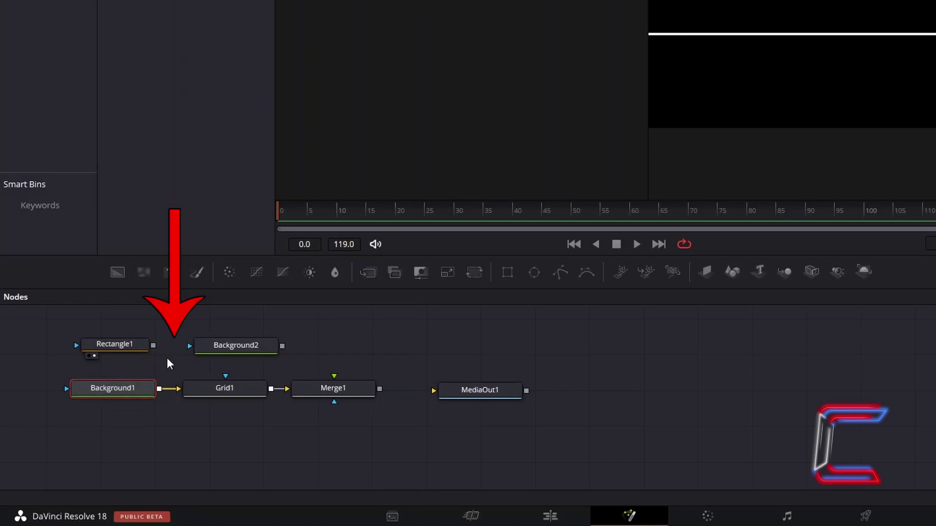
{"action": "left_click_drag", "start_coordinate": [153, 345], "coordinate": [191, 350]}
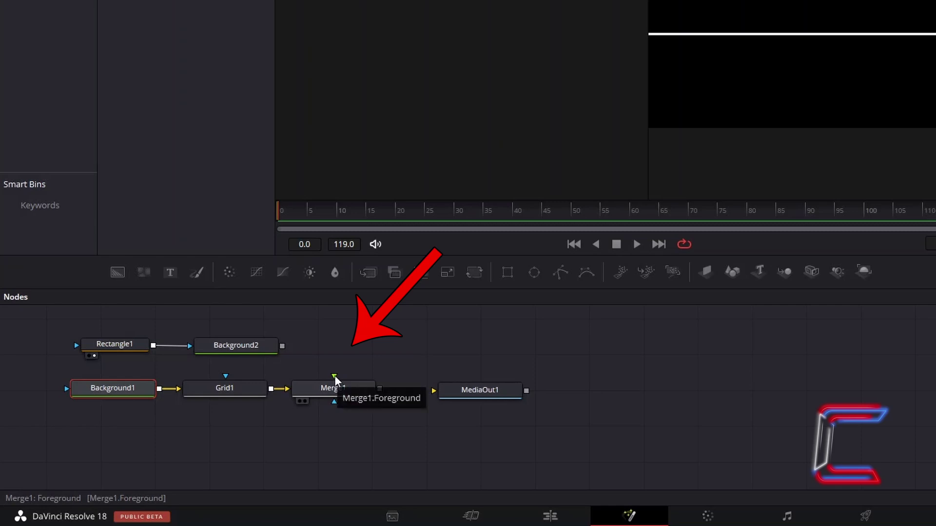
{"action": "left_click_drag", "start_coordinate": [282, 347], "coordinate": [337, 379]}
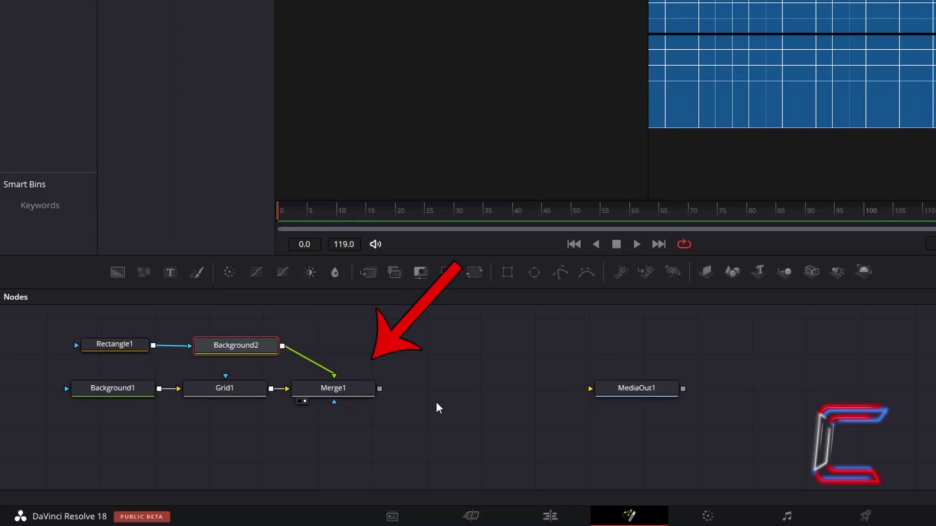
Step: Add a second Merge node after Merge1 and leave no node selected
{"action": "left_click", "coordinate": [367, 396]}
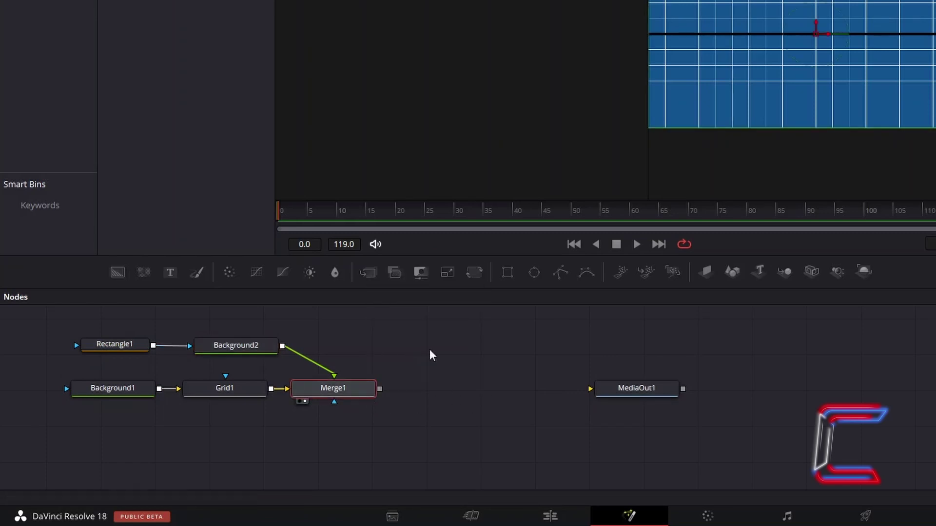
{"action": "key", "text": "shift+space"}
{"action": "type", "text": "Merge"}
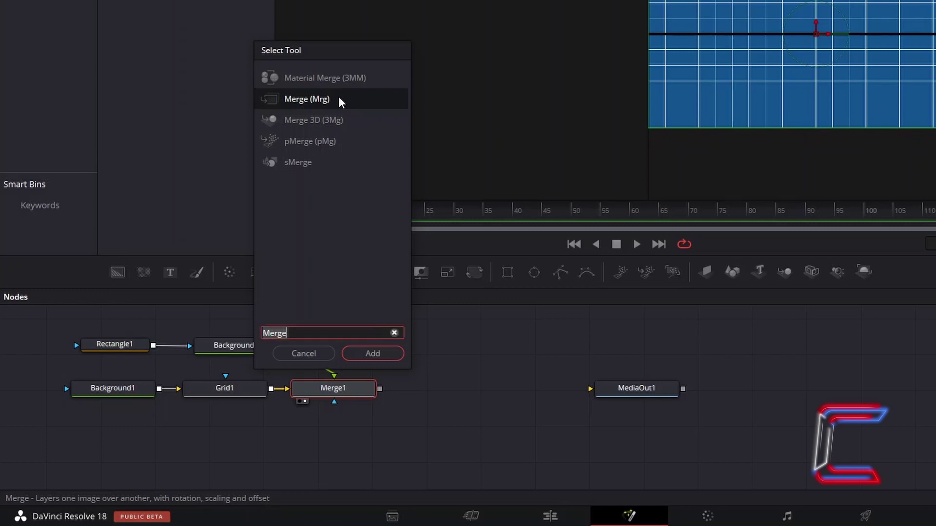
{"action": "left_click", "coordinate": [389, 354]}
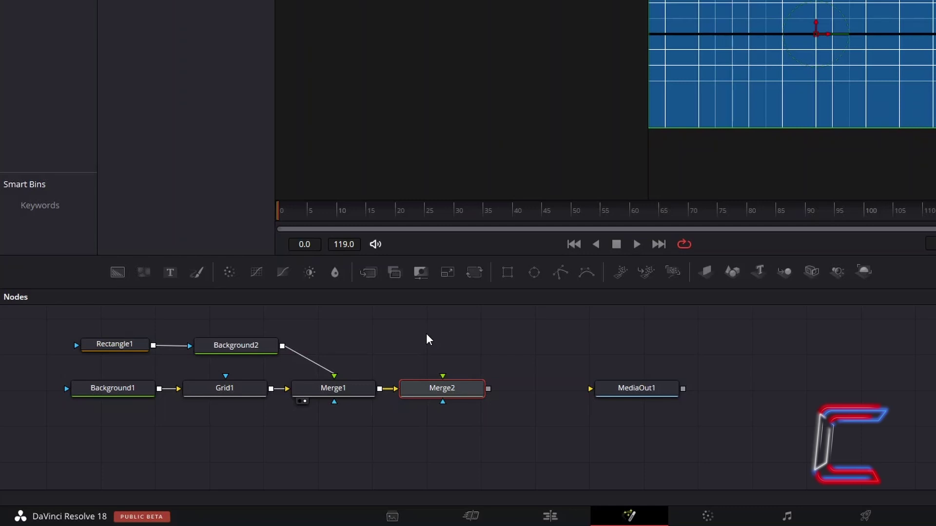
{"action": "left_click", "coordinate": [428, 339]}
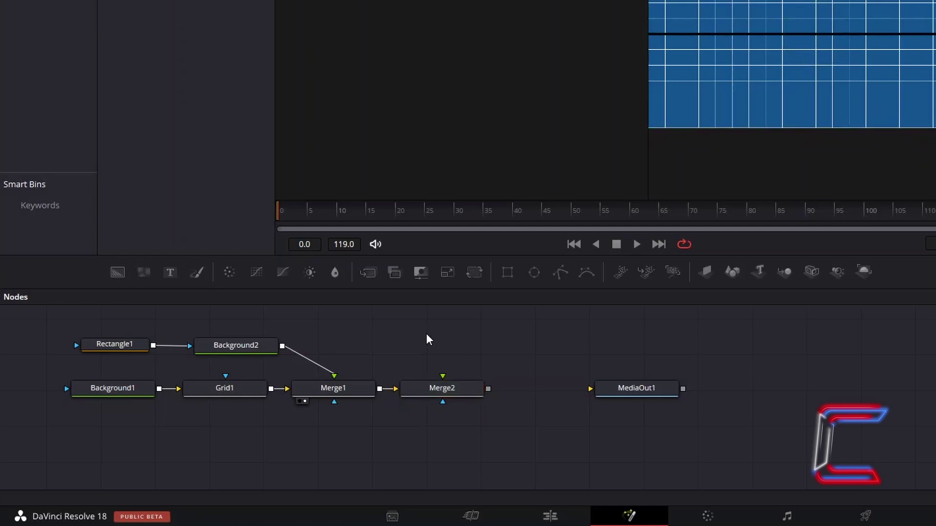
Step: Add an unconnected Rectangle mask node above and between the Merge1 and Merge2 nodes
{"action": "key", "text": "shift+space"}
{"action": "type", "text": "Rectangle"}
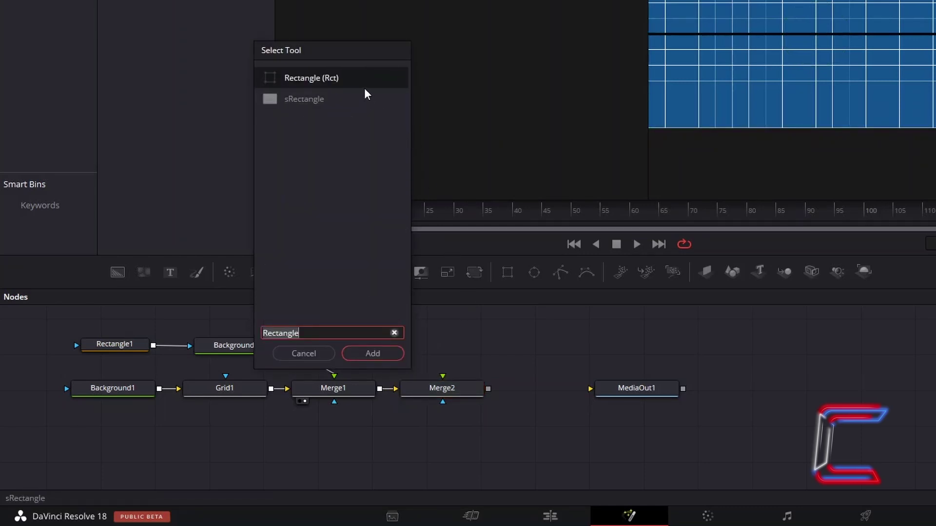
{"action": "key", "text": "Return"}
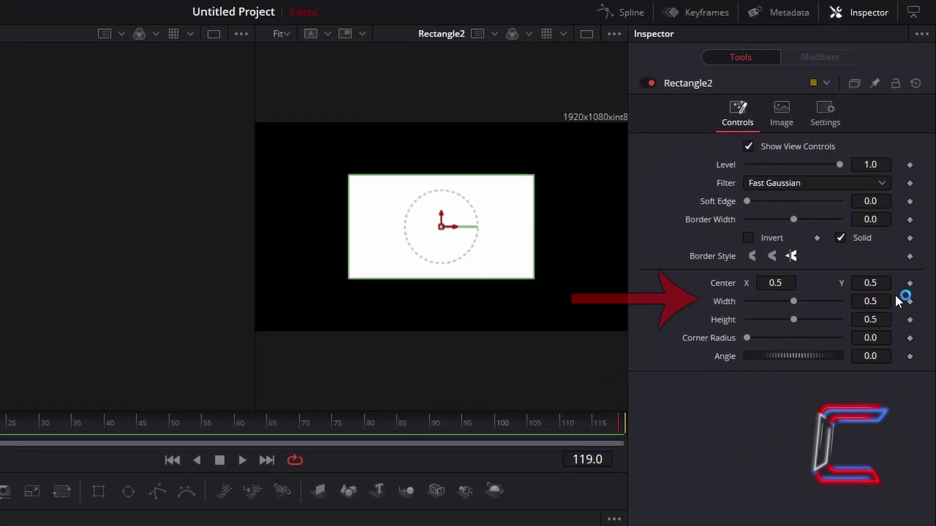
Step: Set the Rectangle2 mask's width to 0.005, its height to 0.1 and its center X to 0.005
{"action": "left_click", "coordinate": [872, 301]}
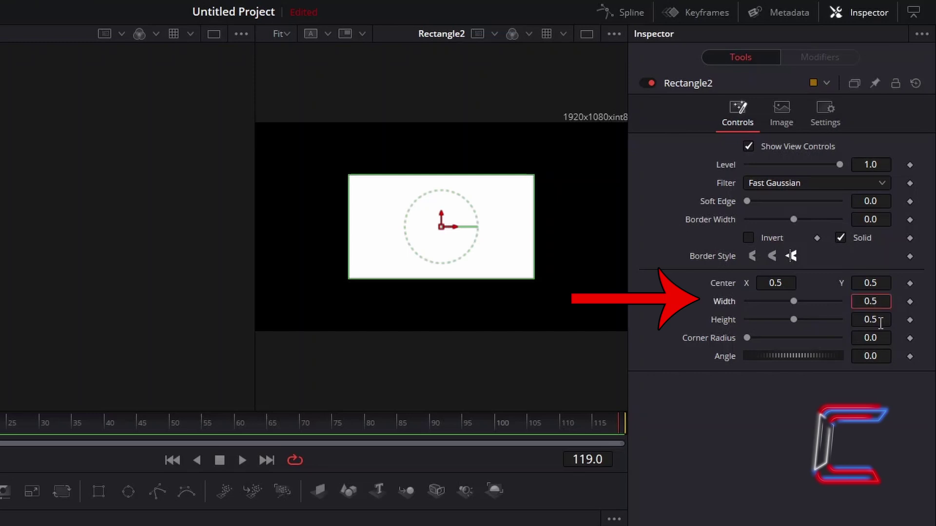
{"action": "type", "text": "00"}
{"action": "left_click", "coordinate": [882, 320]}
{"action": "key", "text": "BackSpace"}
{"action": "type", "text": "1"}
{"action": "key", "text": "Tab"}
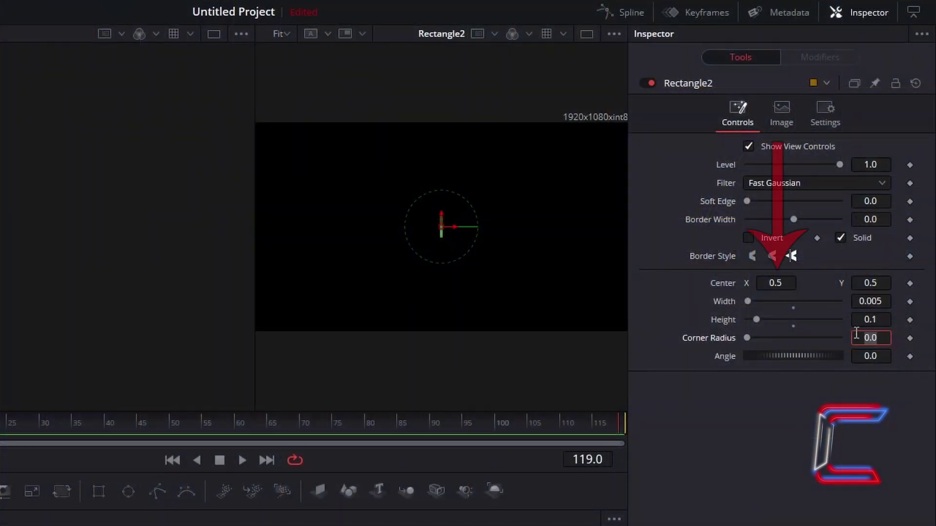
{"action": "left_click", "coordinate": [778, 284]}
{"action": "type", "text": "0.005"}
{"action": "key", "text": "Tab"}
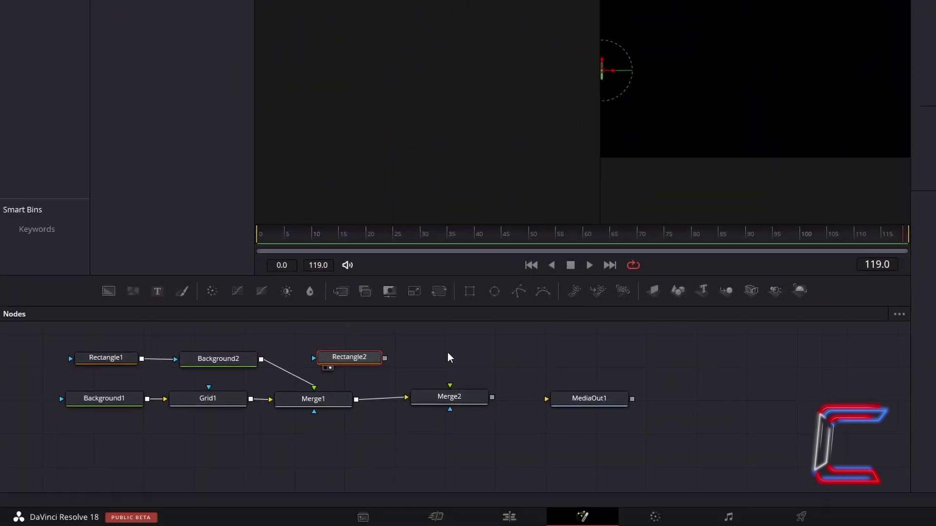
Step: Add a Background node beside Rectangle2 and mask it with Rectangle2
{"action": "left_click", "coordinate": [475, 371]}
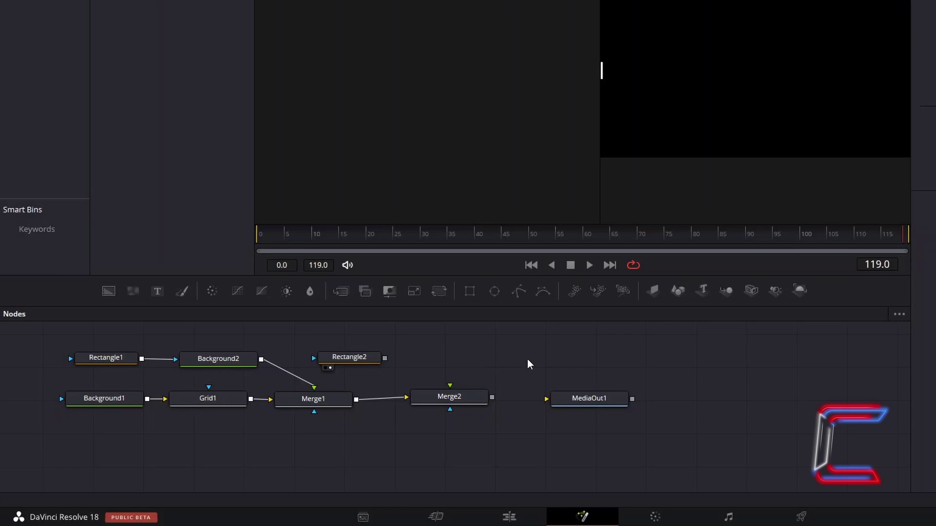
{"action": "key", "text": "shift+space"}
{"action": "type", "text": "Background"}
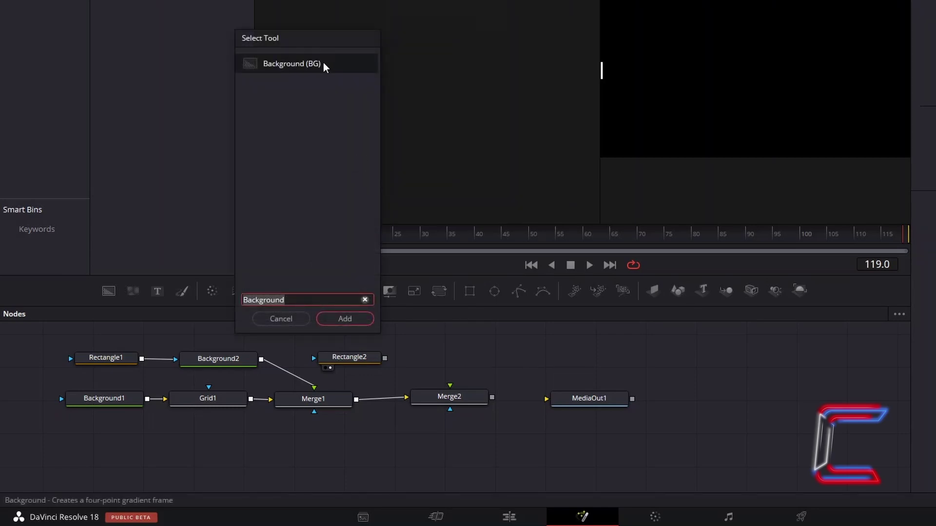
{"action": "left_click", "coordinate": [363, 324]}
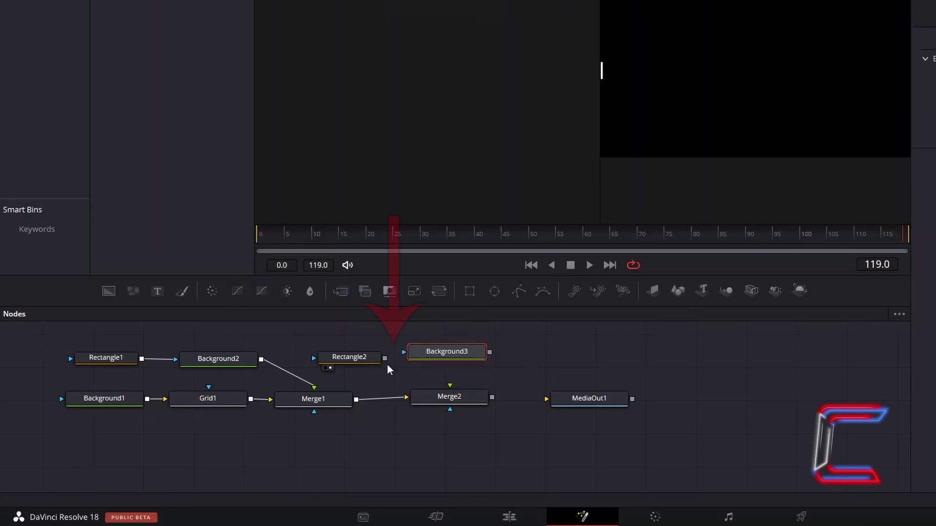
{"action": "left_click_drag", "start_coordinate": [387, 361], "coordinate": [405, 352]}
Step: Add a Duplicate node after Background3, feed it into Merge2's foreground input and show Merge2 in the right viewer
{"action": "key", "text": "shift+space"}
{"action": "type", "text": "Duplicate"}
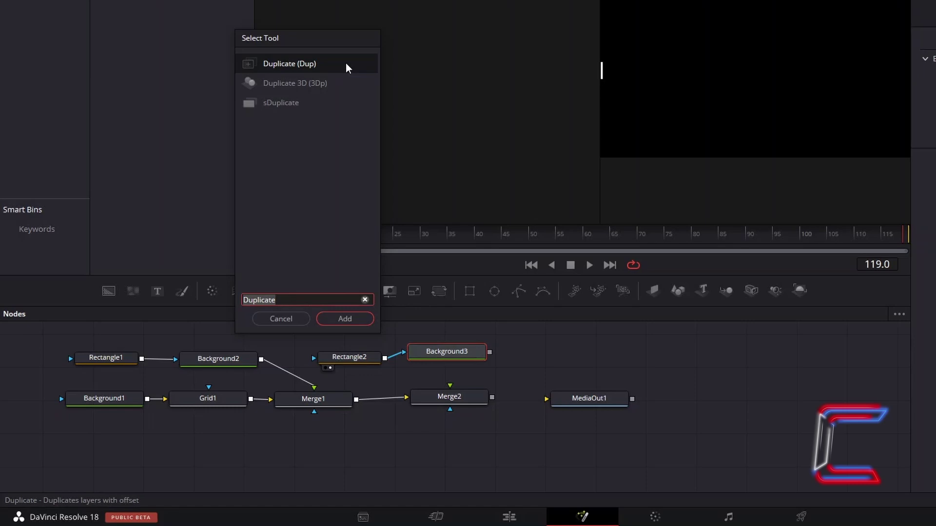
{"action": "left_click", "coordinate": [370, 319]}
{"action": "left_click_drag", "start_coordinate": [590, 352], "coordinate": [449, 385]}
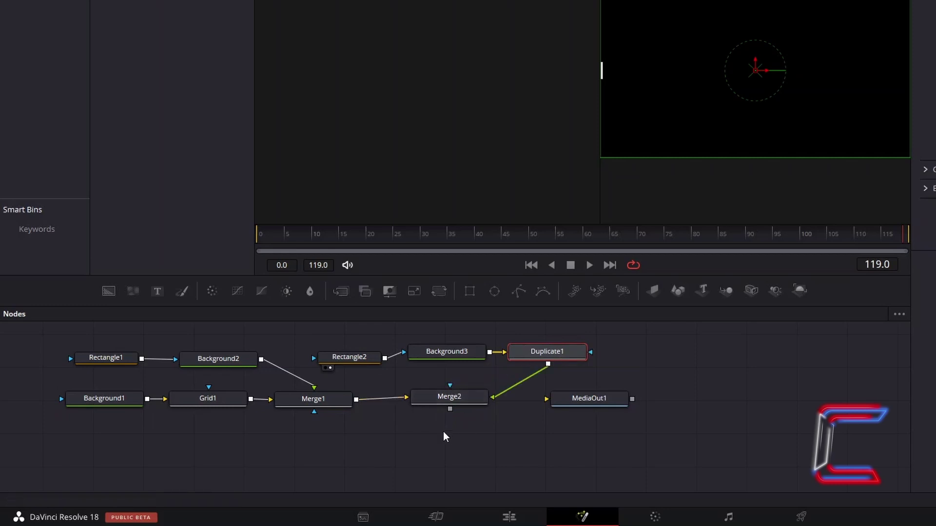
{"action": "left_click", "coordinate": [423, 408]}
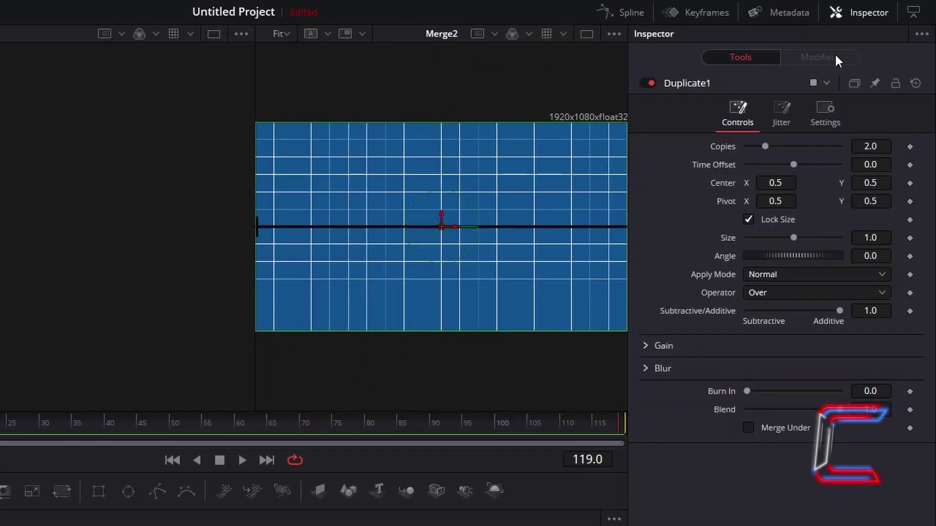
Step: Set the Duplicate1 node's copies to 5 and its center X to 0.7
{"action": "left_click", "coordinate": [887, 145]}
{"action": "key", "text": "ctrl+a"}
{"action": "type", "text": "5"}
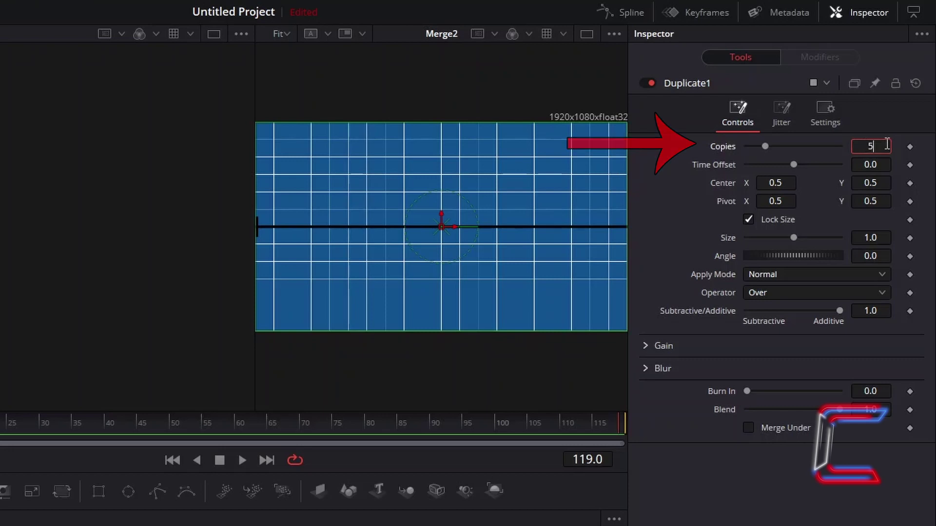
{"action": "key", "text": "Tab"}
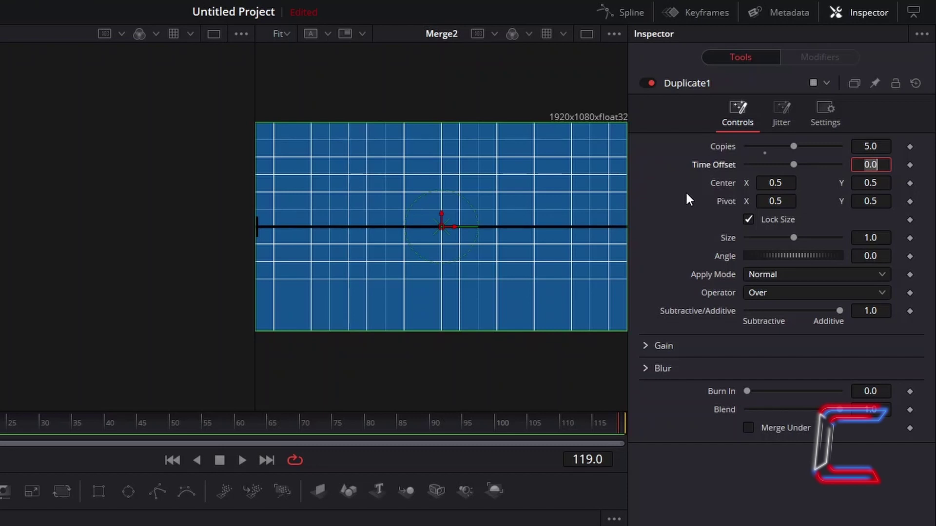
{"action": "left_click", "coordinate": [791, 183]}
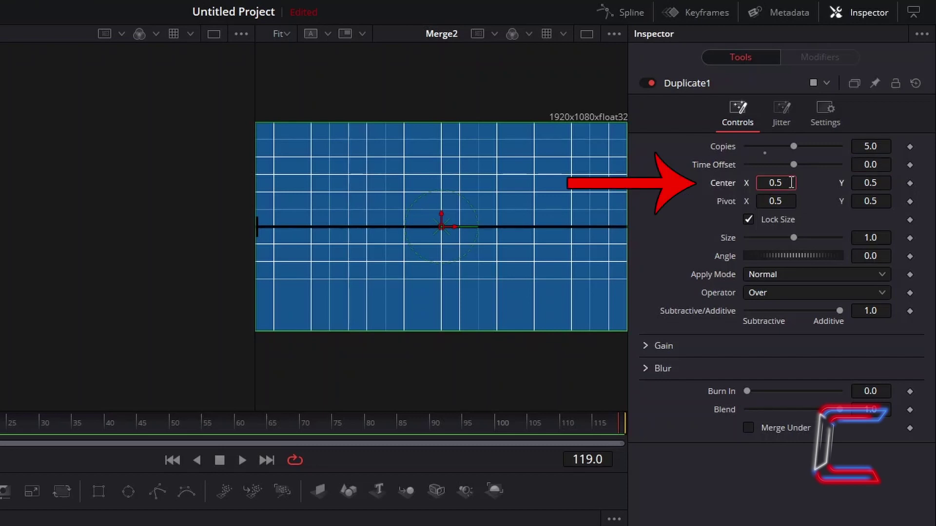
{"action": "key", "text": "BackSpace"}
{"action": "type", "text": "7"}
{"action": "key", "text": "Tab"}
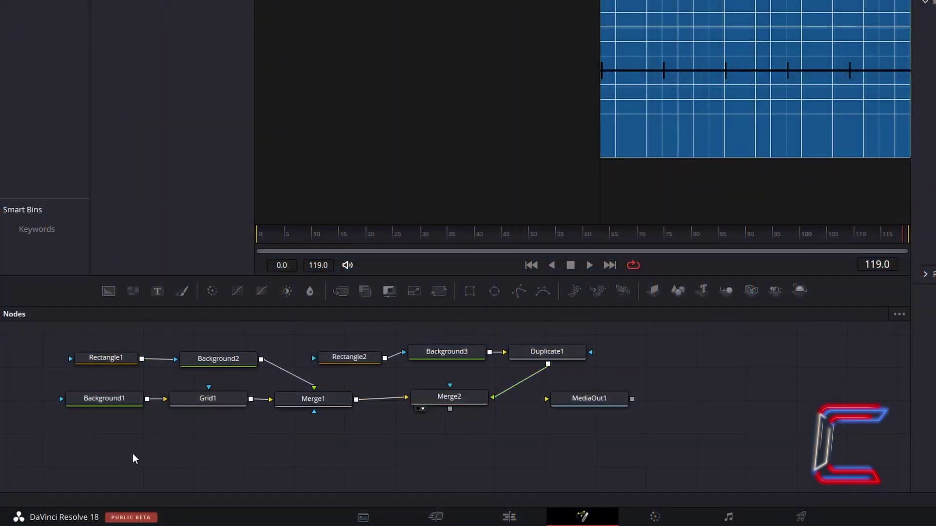
Step: Add an unconnected Rectangle mask node below Merge1 and show it in the right viewer
{"action": "key", "text": "shift+space"}
{"action": "type", "text": "Rectangle"}
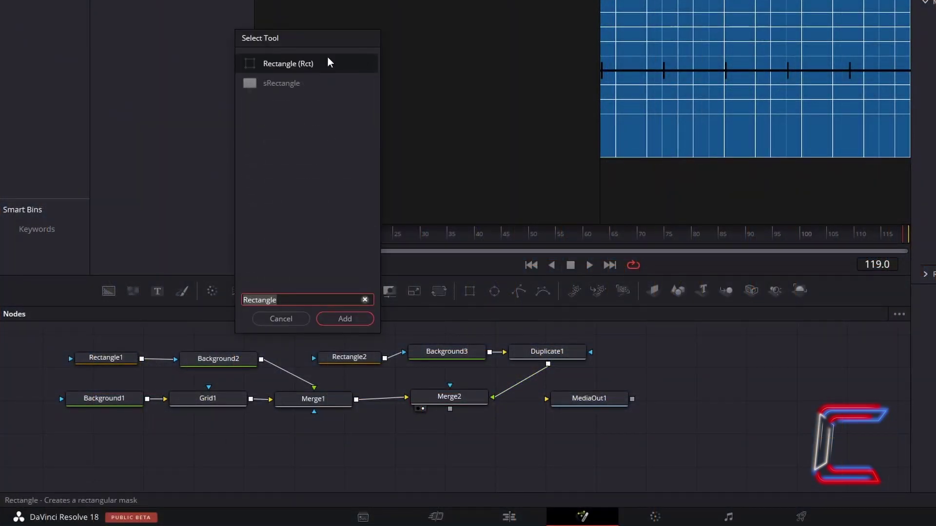
{"action": "left_click", "coordinate": [364, 319]}
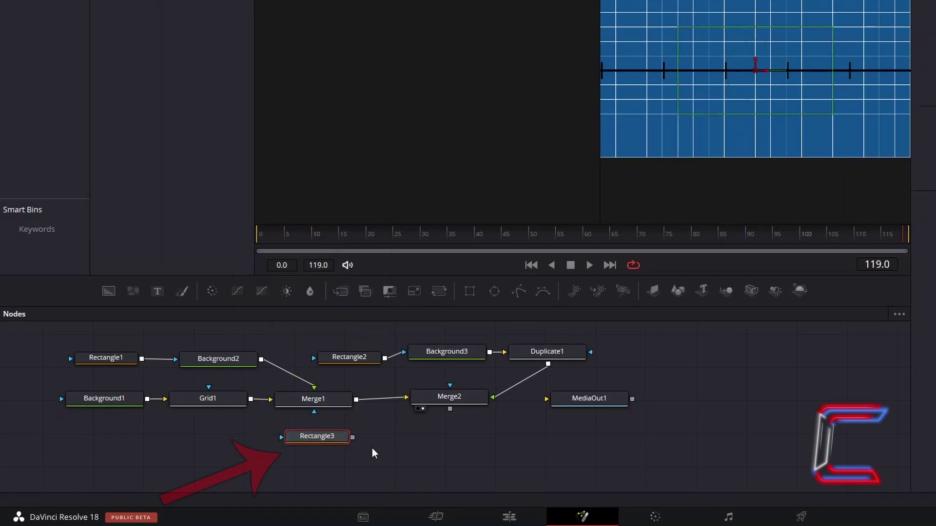
{"action": "left_click", "coordinate": [297, 447]}
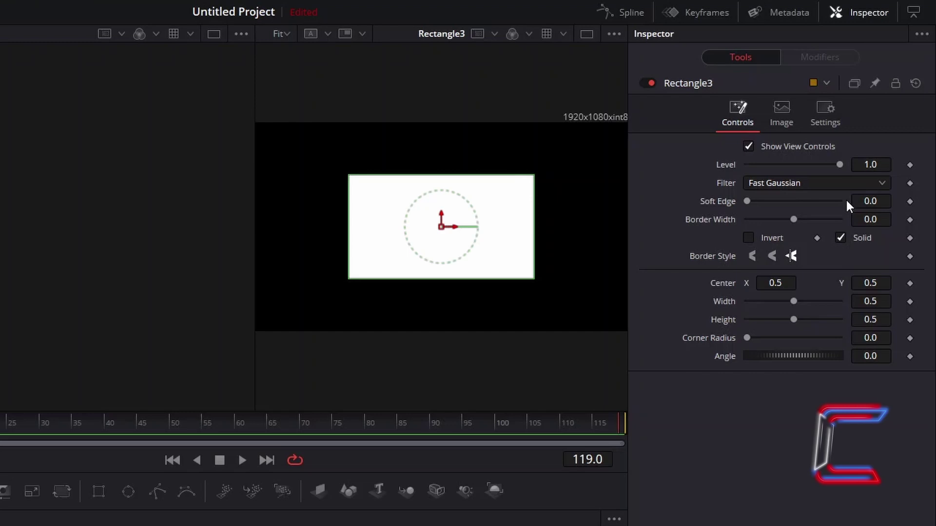
Step: Set the Rectangle3 mask's width to 0.004, its height to 0.05 and its center X to 0.005
{"action": "left_click", "coordinate": [886, 301]}
{"action": "type", "text": "0.004"}
{"action": "key", "text": "Tab"}
{"action": "type", "text": "0.05"}
{"action": "key", "text": "Tab"}
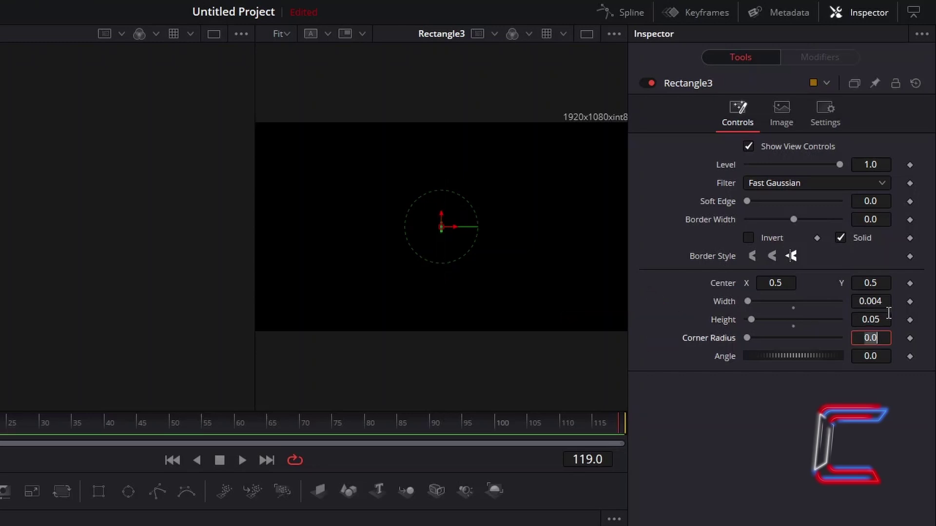
{"action": "left_click", "coordinate": [472, 387]}
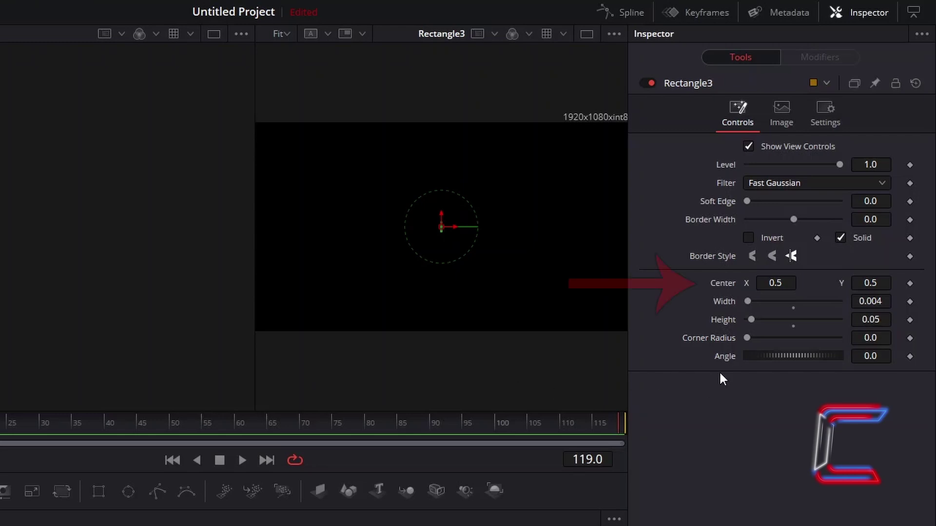
{"action": "left_click", "coordinate": [775, 284]}
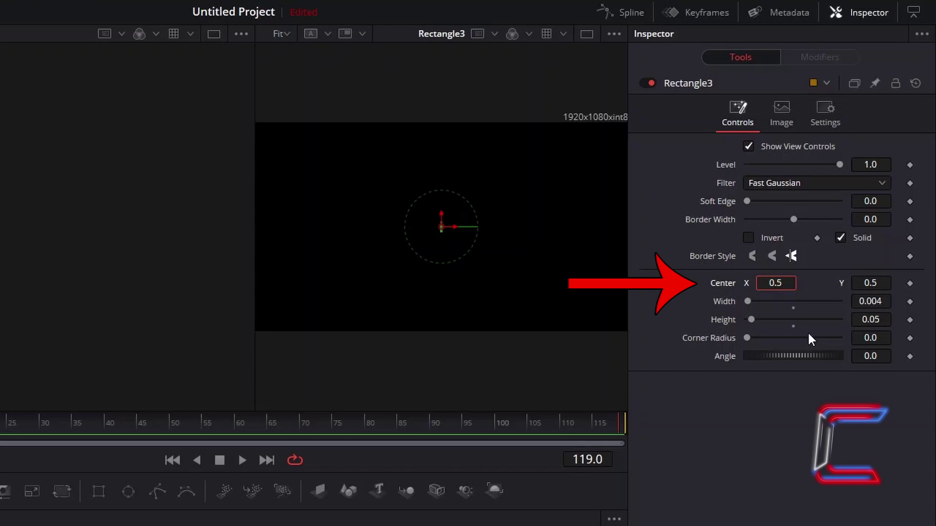
{"action": "type", "text": "00"}
{"action": "key", "text": "Tab"}
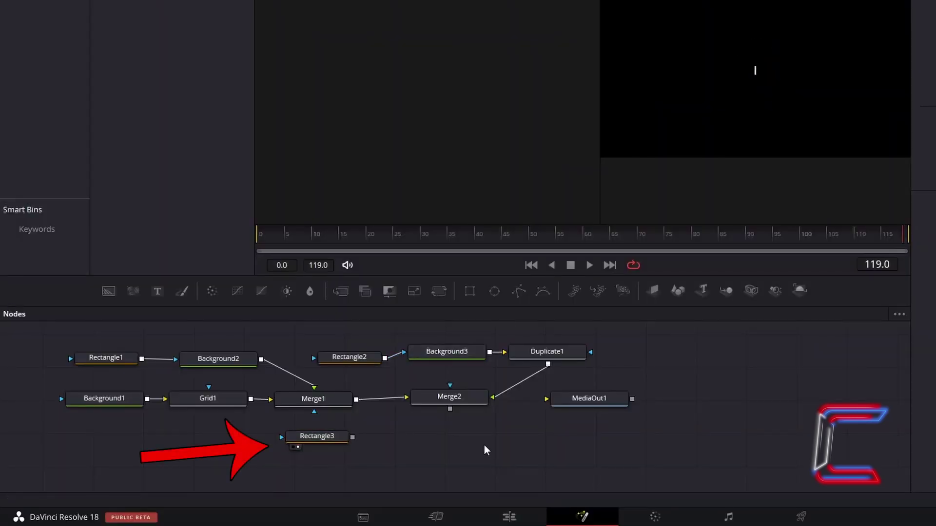
Step: Add a Background node beside Rectangle3 and mask it with Rectangle3
{"action": "key", "text": "shift+space"}
{"action": "type", "text": "background"}
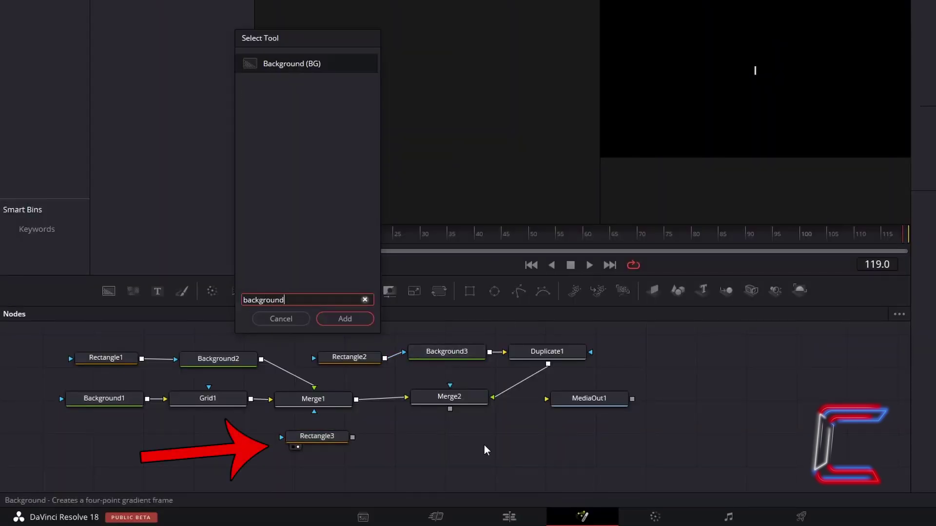
{"action": "left_click", "coordinate": [349, 63]}
{"action": "left_click", "coordinate": [361, 318]}
{"action": "left_click", "coordinate": [400, 442]}
{"action": "left_click_drag", "start_coordinate": [353, 438], "coordinate": [388, 436]}
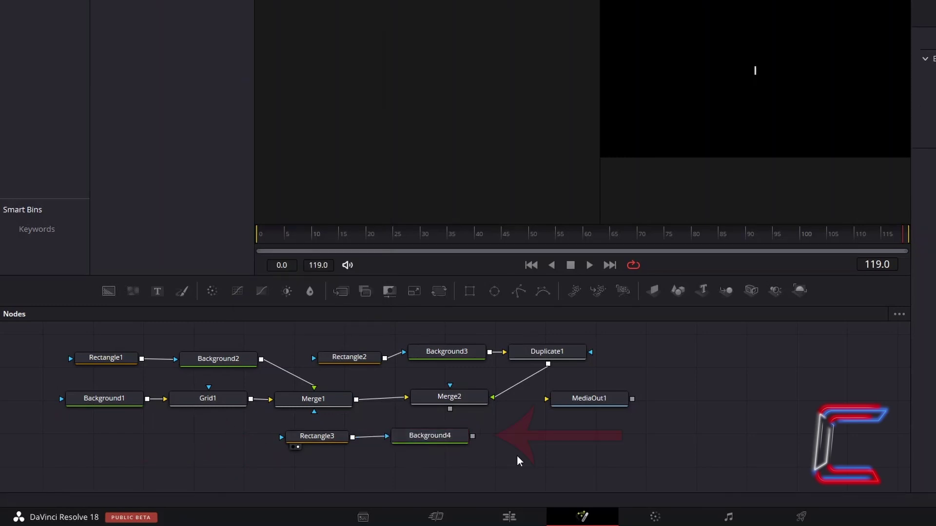
Step: Add a Duplicate node connected after Background4
{"action": "left_click", "coordinate": [460, 442]}
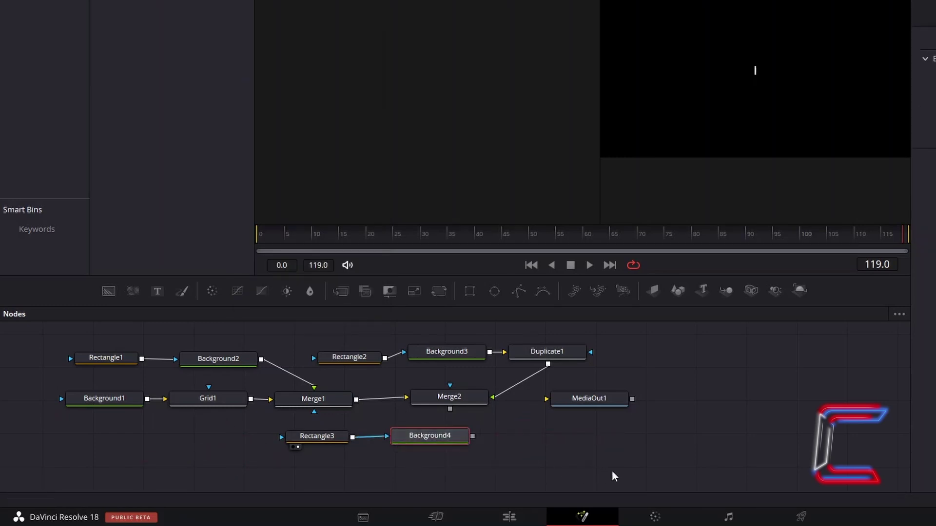
{"action": "key", "text": "shift+space"}
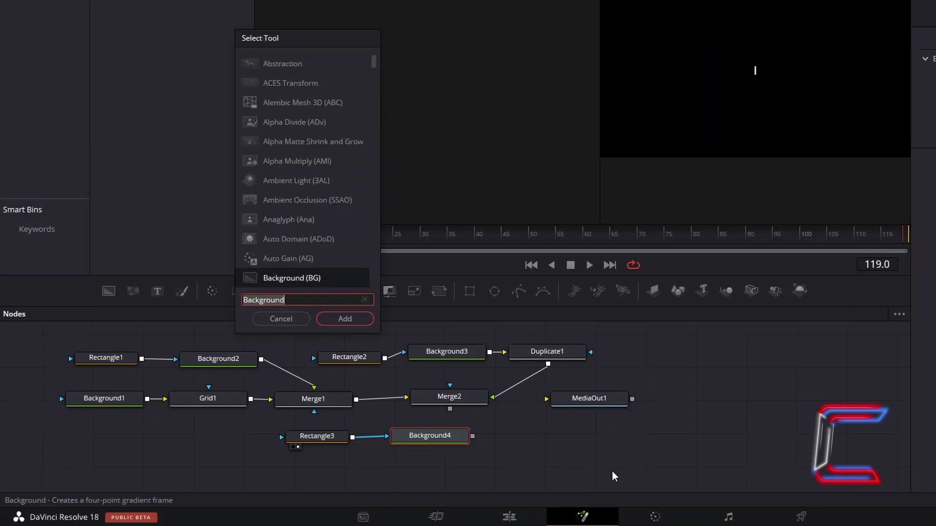
{"action": "type", "text": "Duplicate"}
{"action": "left_click", "coordinate": [361, 318]}
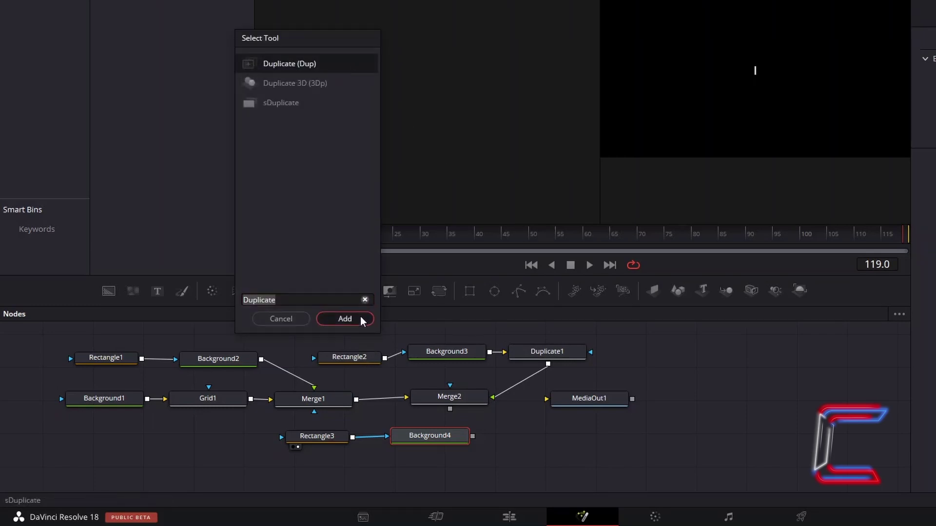
Step: Add a Merge node after Merge2, feed Duplicate2 into its foreground input and show it in the right viewer
{"action": "left_click", "coordinate": [476, 403]}
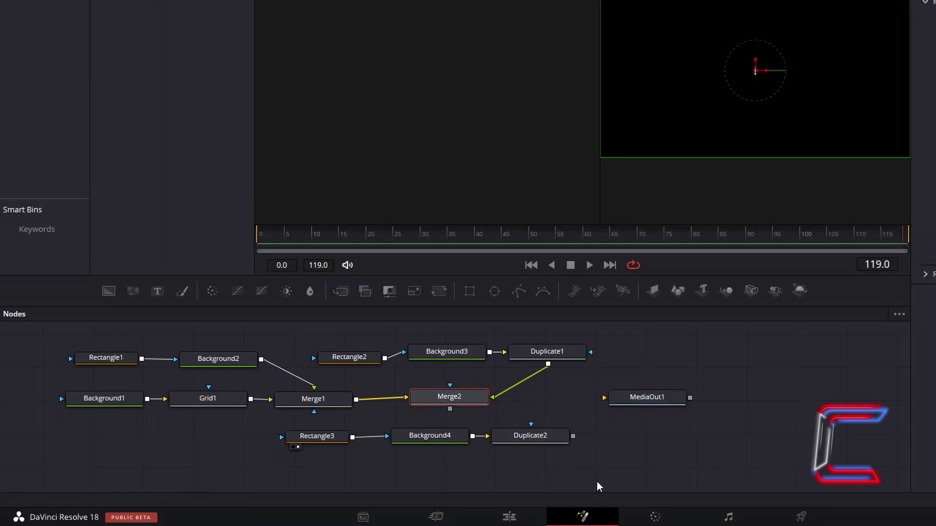
{"action": "key", "text": "shift+space"}
{"action": "type", "text": "Merge"}
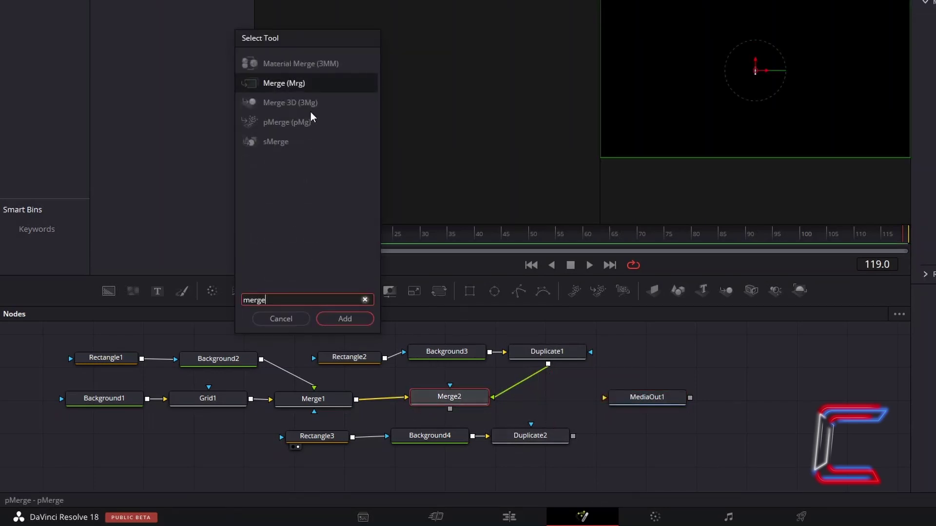
{"action": "left_click", "coordinate": [354, 325]}
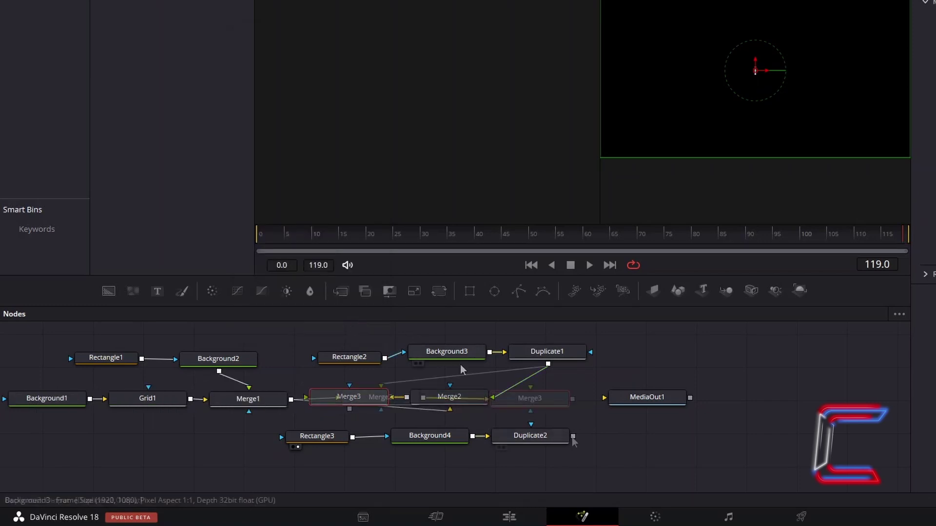
{"action": "left_click_drag", "start_coordinate": [574, 436], "coordinate": [531, 391]}
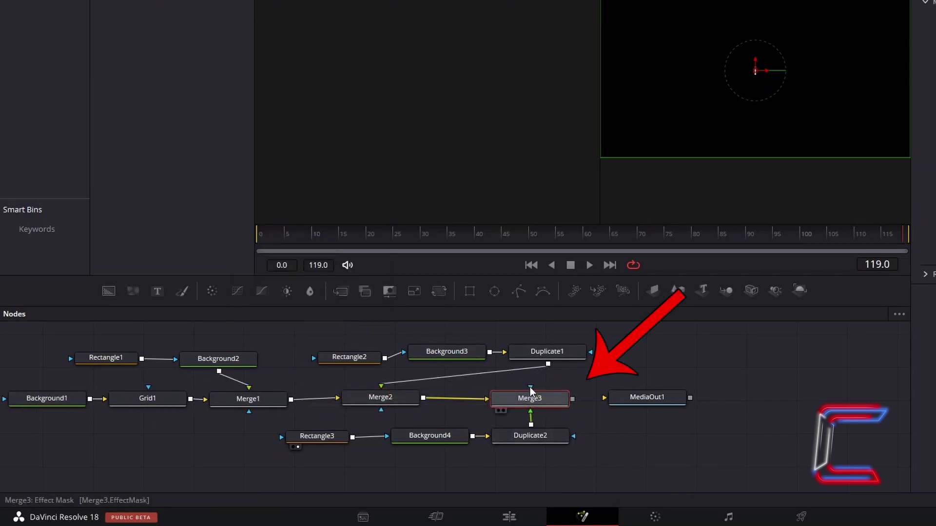
{"action": "left_click", "coordinate": [503, 410]}
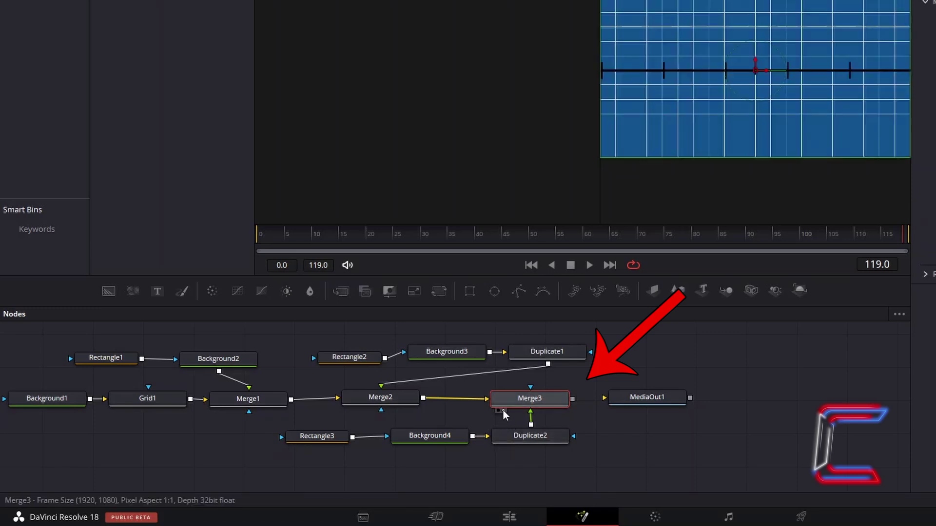
Step: Set the Duplicate2 node's copies to 50 and its center X to 0.52
{"action": "left_click", "coordinate": [554, 436]}
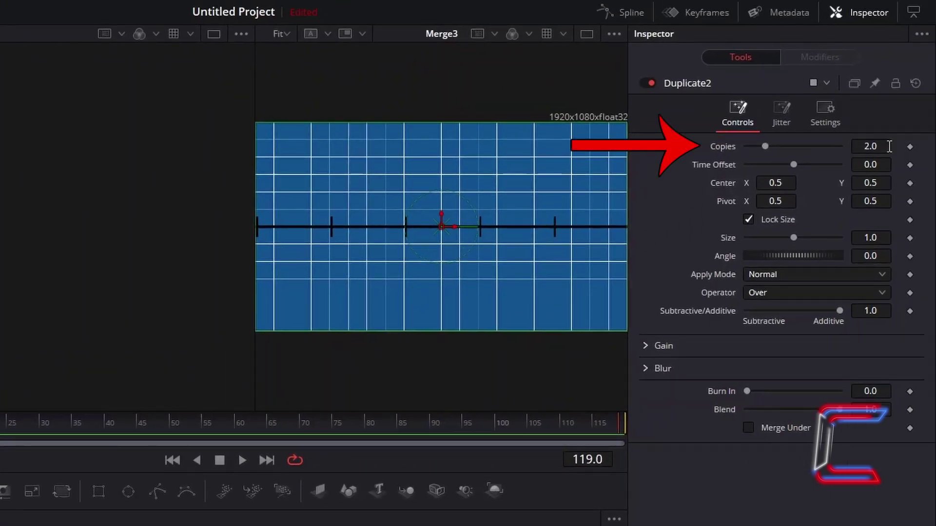
{"action": "left_click", "coordinate": [889, 146]}
{"action": "type", "text": "50"}
{"action": "key", "text": "Tab"}
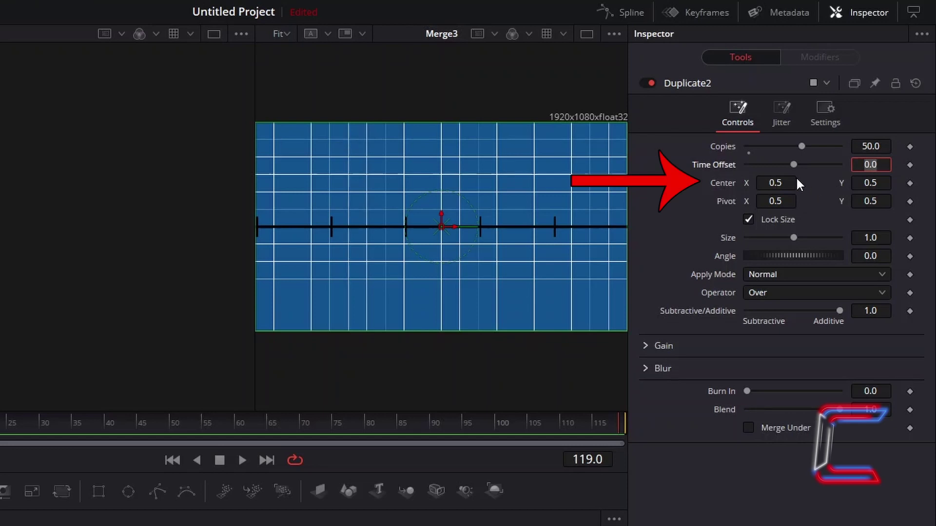
{"action": "left_click", "coordinate": [795, 181]}
{"action": "type", "text": "0.52"}
{"action": "key", "text": "Tab"}
{"action": "key", "text": "ctrl+1"}
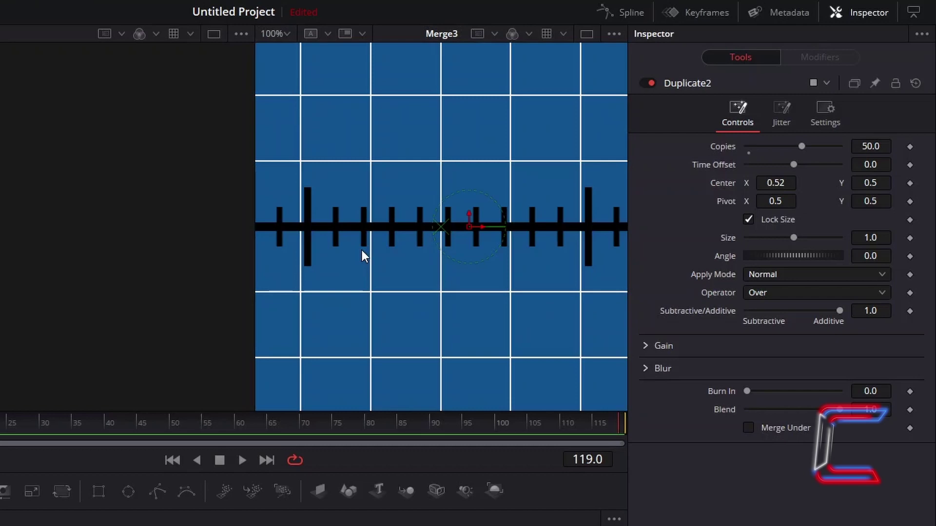
Step: Connect Merge3's output to MediaOut1 and return to the Edit page
{"action": "key", "text": "ctrl+f"}
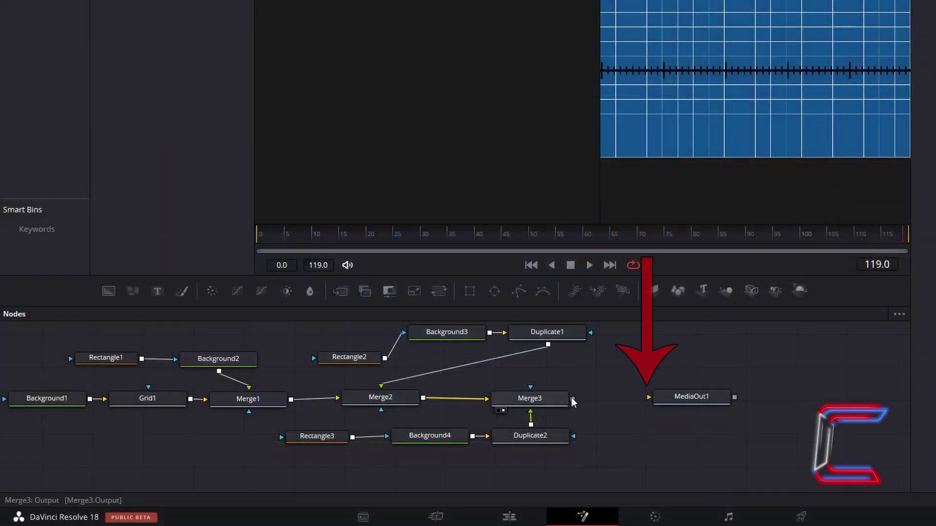
{"action": "left_click_drag", "start_coordinate": [572, 400], "coordinate": [648, 397]}
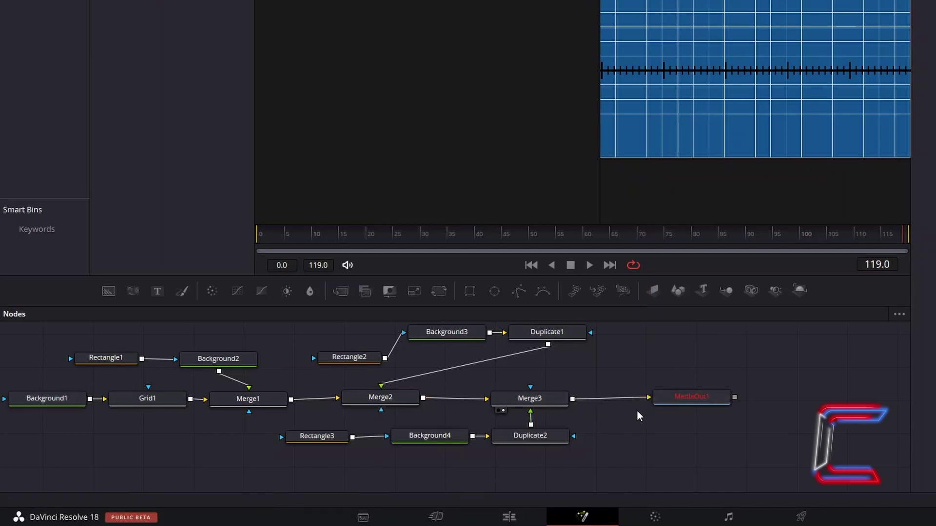
{"action": "left_click", "coordinate": [539, 515]}
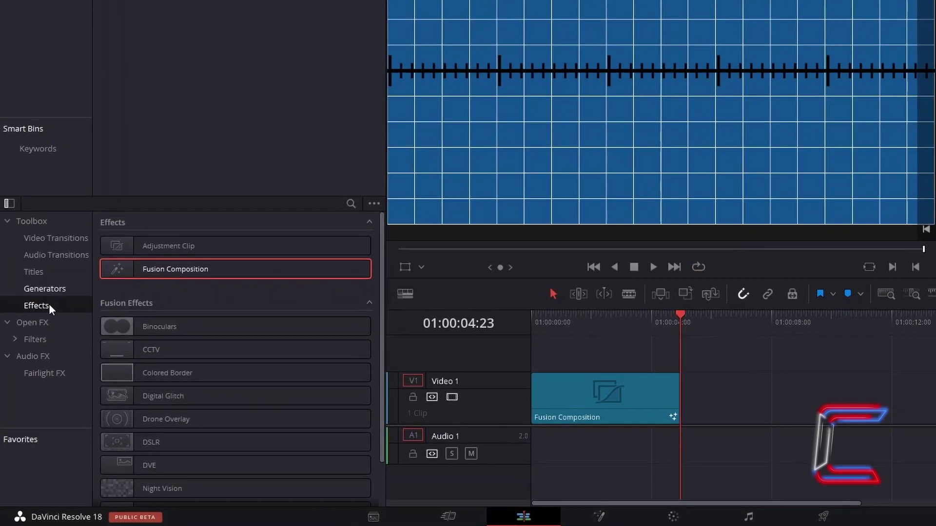
Step: Search the Open FX effects for vignette and apply Vignette to the Fusion Composition clip on Video 1
{"action": "left_click", "coordinate": [57, 322]}
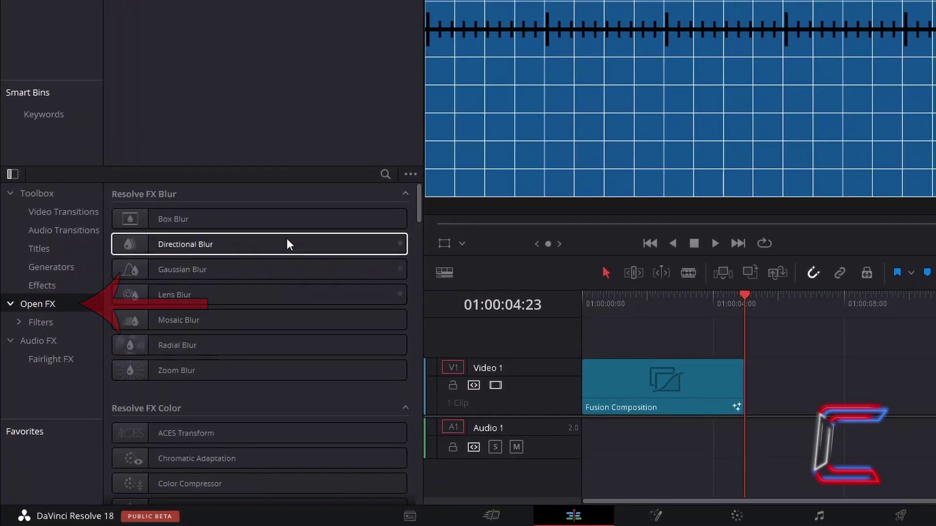
{"action": "type", "text": "vignette"}
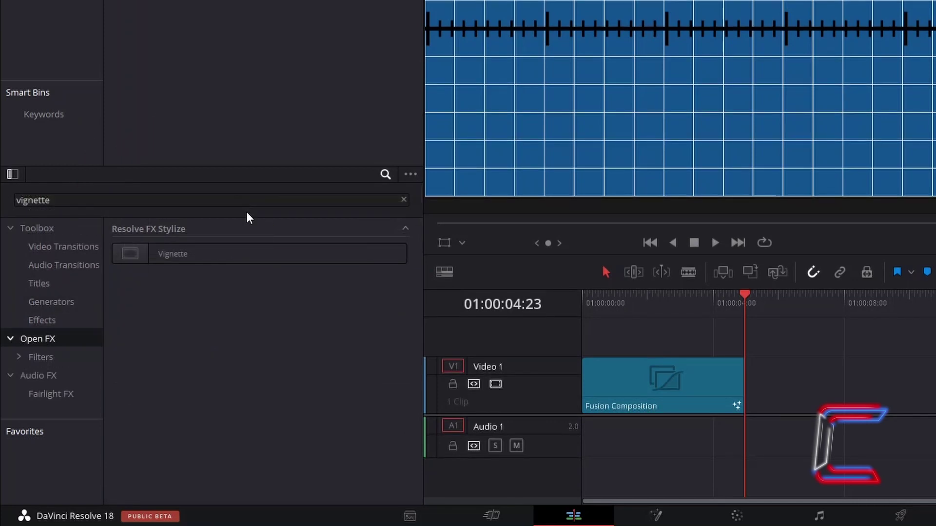
{"action": "left_click_drag", "start_coordinate": [244, 255], "coordinate": [611, 385]}
Step: Set the size of the clip's Vignette effect to 0.85
{"action": "left_click", "coordinate": [671, 386]}
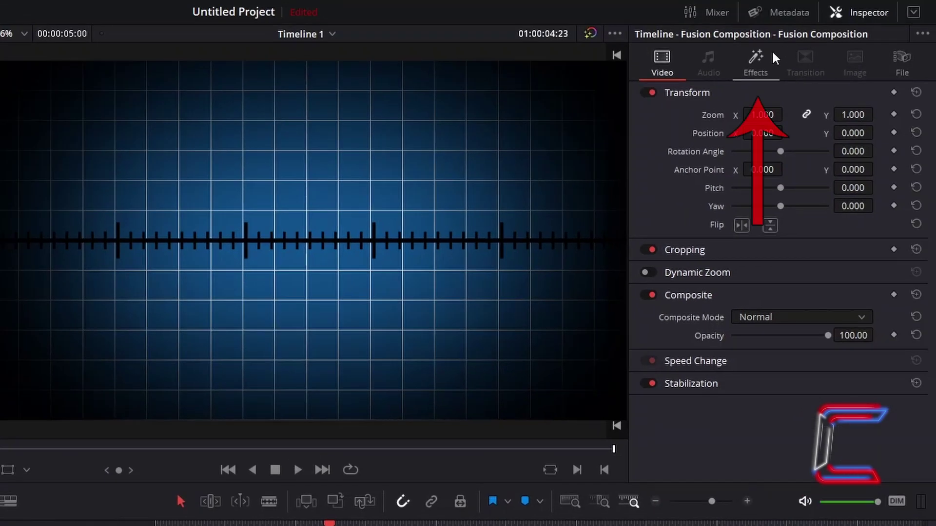
{"action": "left_click", "coordinate": [775, 57]}
{"action": "double_click", "coordinate": [853, 189]}
{"action": "type", "text": "0.85"}
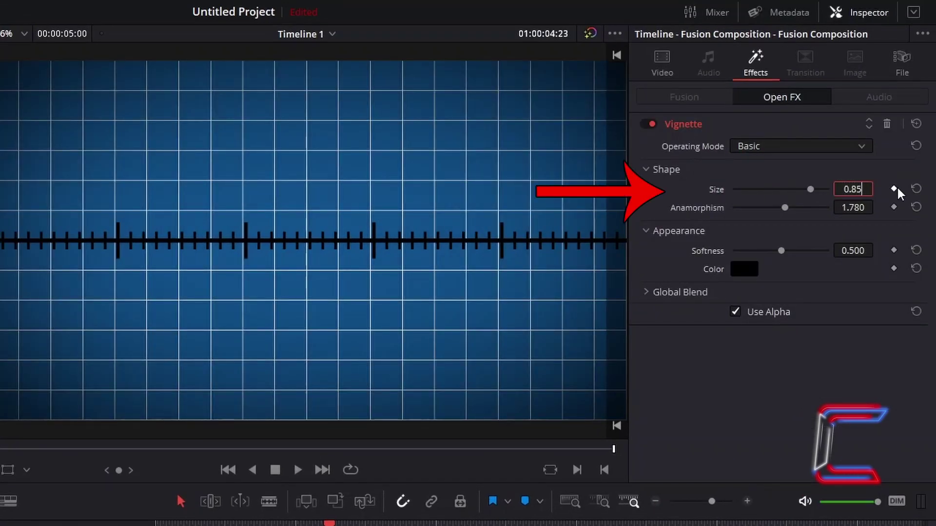
{"action": "key", "text": "Return"}
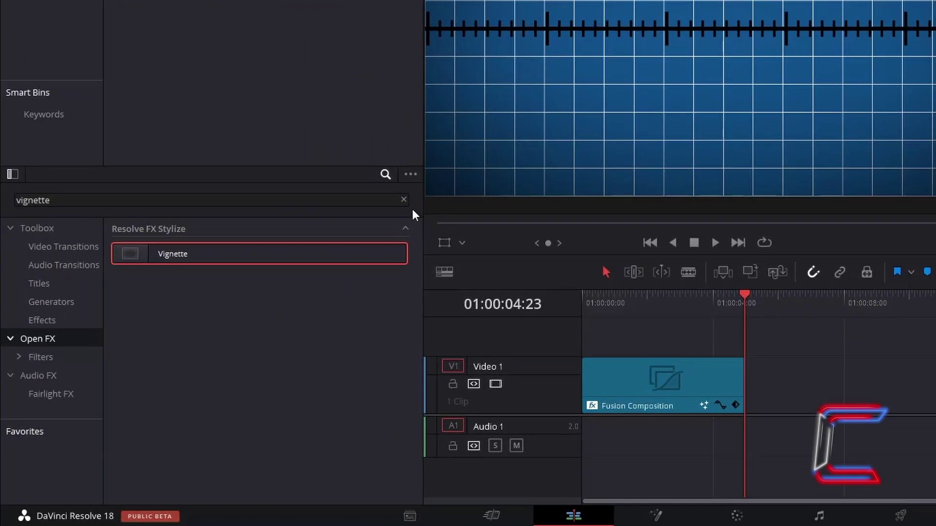
Step: Clear the effects search and add a second Fusion Composition on Video 2 above the existing clip
{"action": "left_click", "coordinate": [403, 202]}
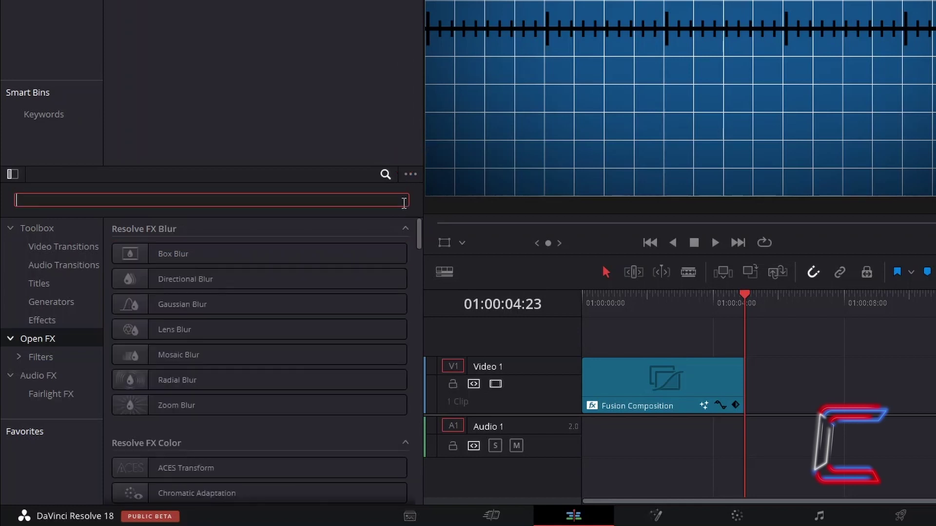
{"action": "left_click", "coordinate": [78, 322]}
{"action": "left_click_drag", "start_coordinate": [283, 279], "coordinate": [592, 329]}
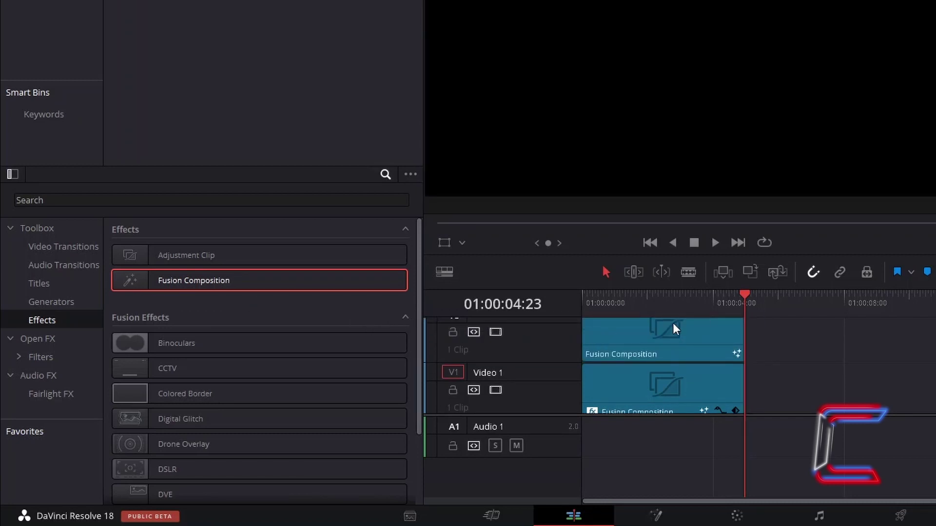
{"action": "scroll", "coordinate": [669, 414], "scroll_direction": "up", "scroll_amount": 2}
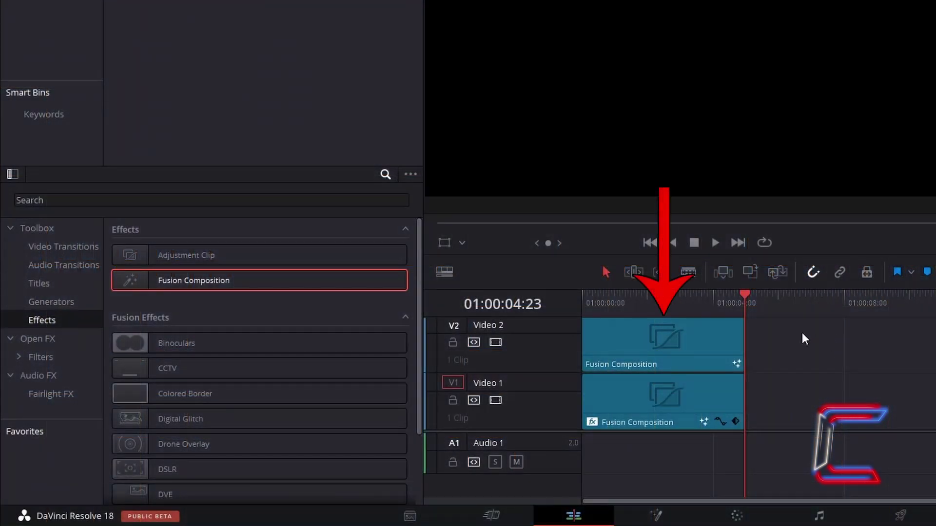
Step: Open the Video 2 composition in the Fusion page, add a Rectangle node and show it in the right viewer
{"action": "right_click", "coordinate": [684, 329]}
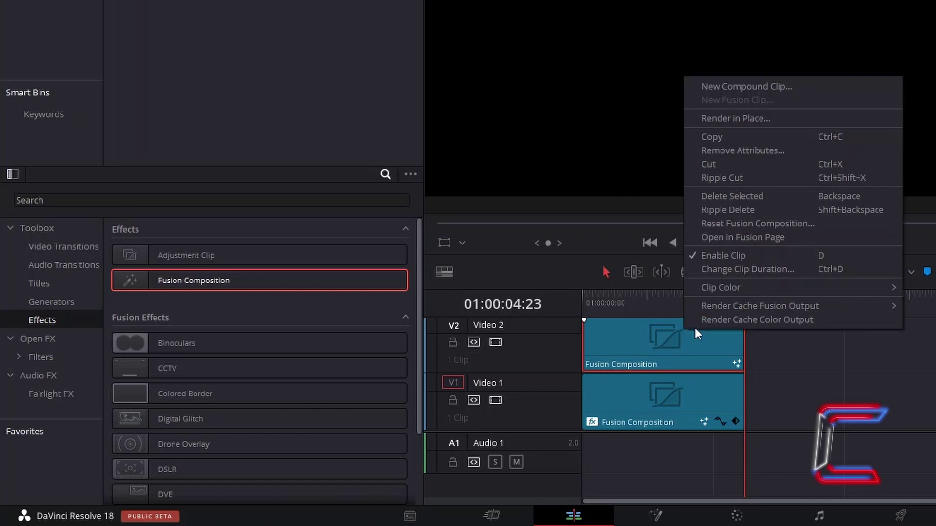
{"action": "left_click", "coordinate": [796, 243]}
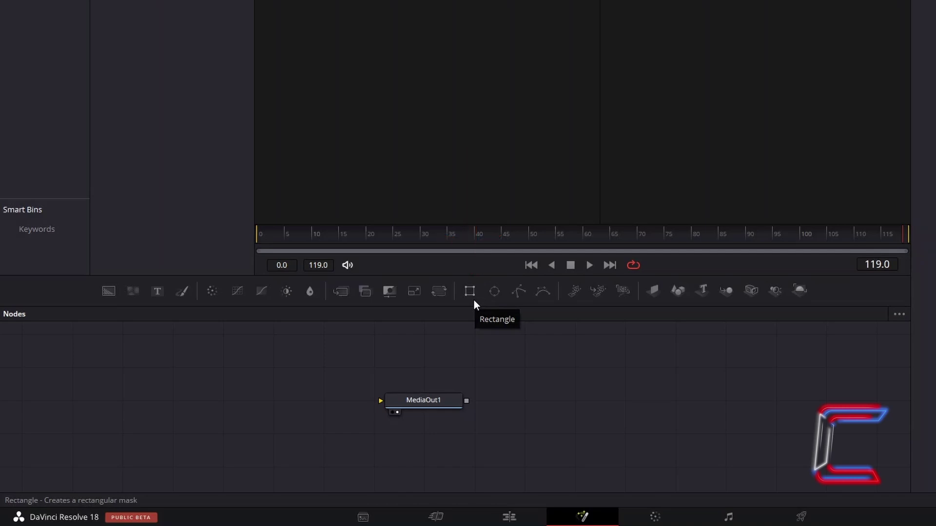
{"action": "left_click", "coordinate": [474, 300]}
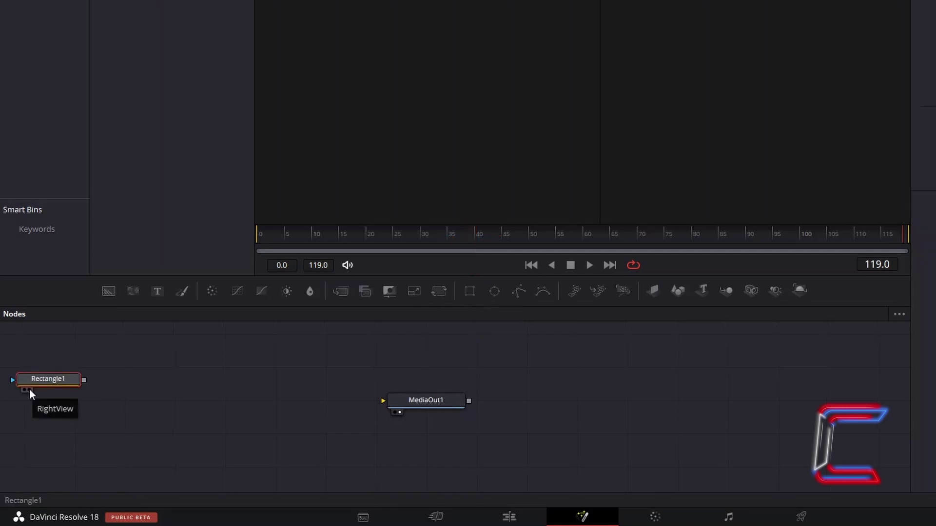
{"action": "left_click", "coordinate": [30, 388]}
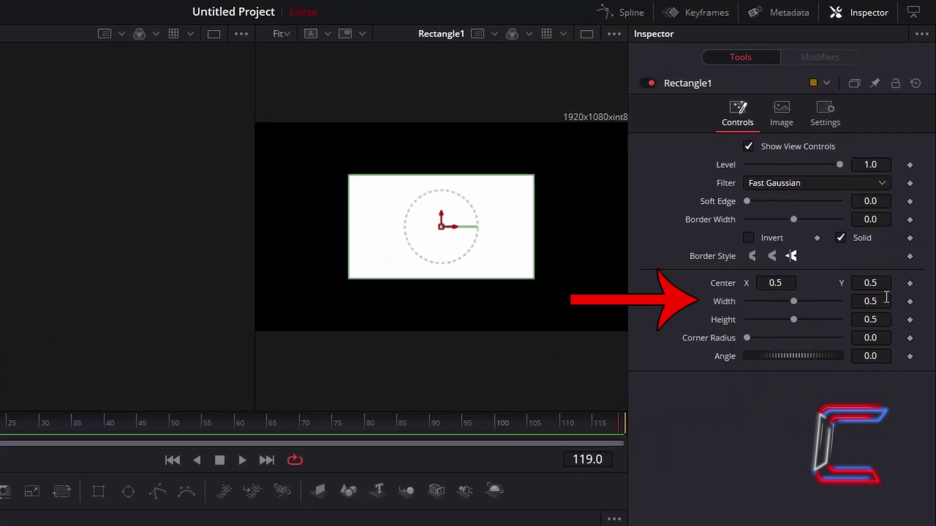
Step: Set Rectangle1's width to 1 and its height to 0.01
{"action": "left_click", "coordinate": [887, 303]}
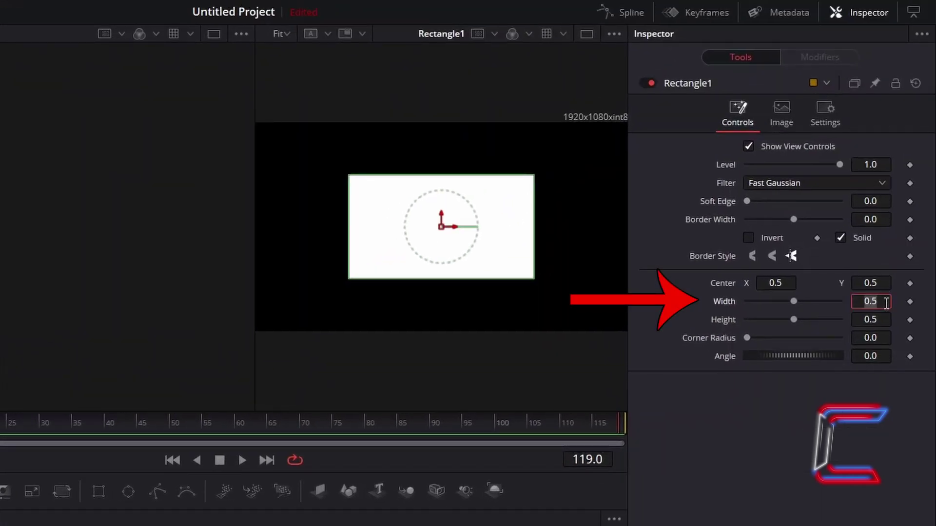
{"action": "type", "text": "1"}
{"action": "key", "text": "Tab"}
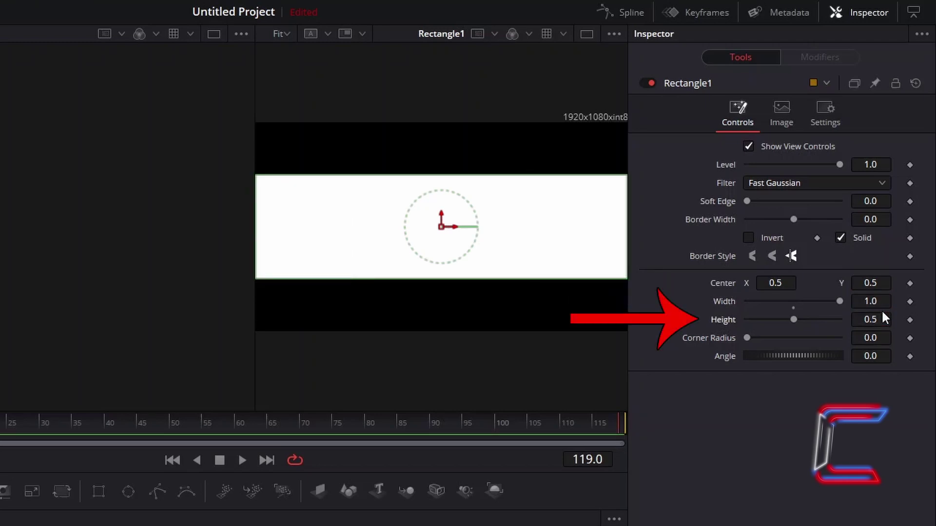
{"action": "left_click", "coordinate": [885, 319]}
{"action": "type", "text": "0.01"}
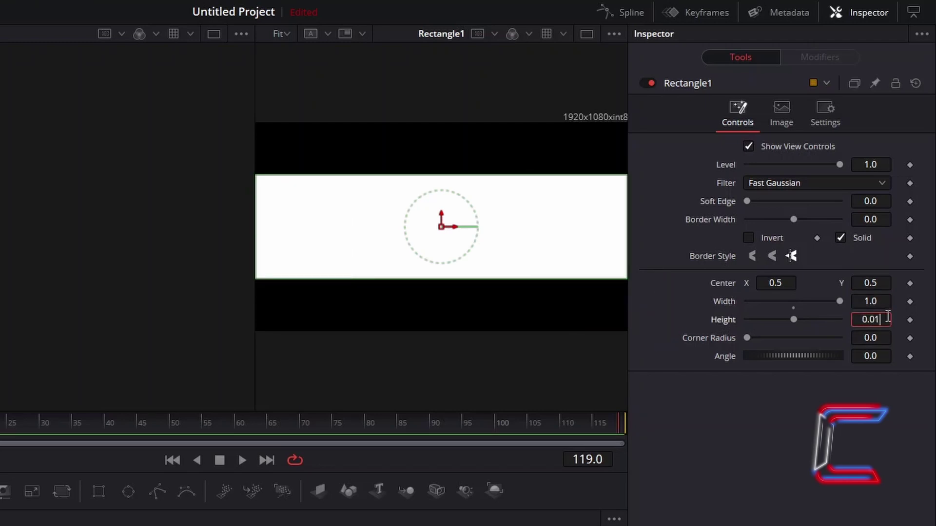
{"action": "key", "text": "Tab"}
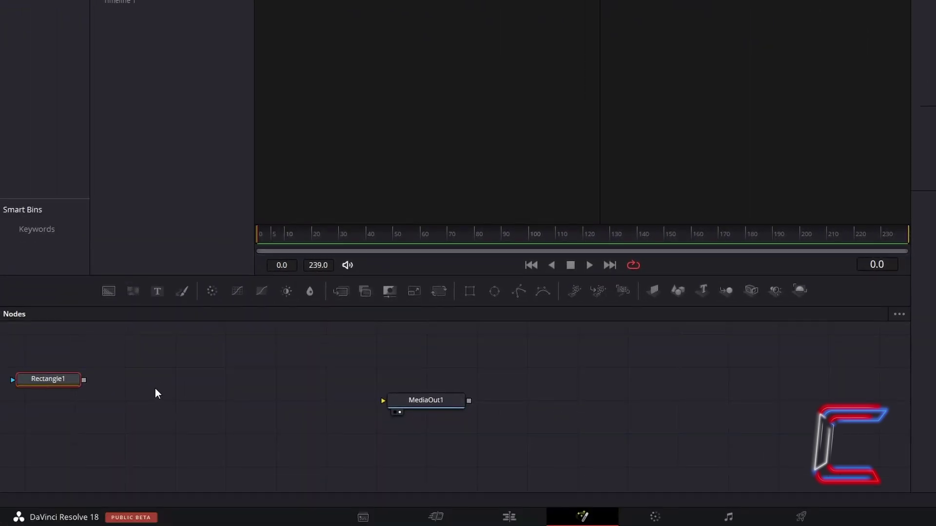
Step: Add a Glow node, feed Rectangle1 into its input and show it in the right viewer
{"action": "left_click", "coordinate": [155, 393]}
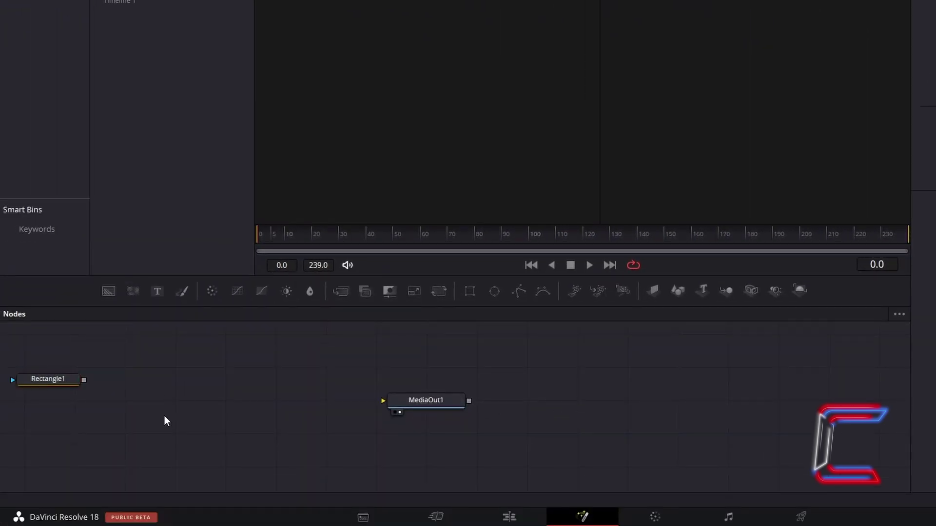
{"action": "key", "text": "shift+space"}
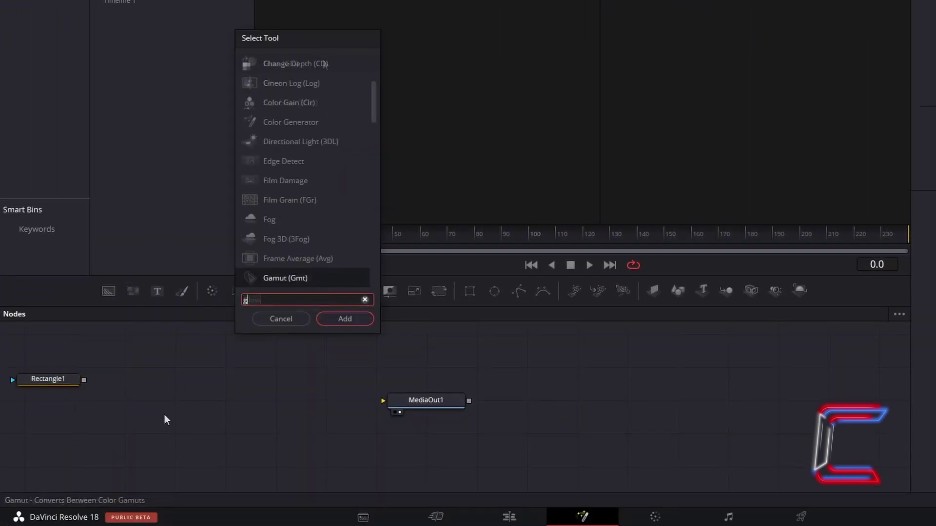
{"action": "type", "text": "Glow"}
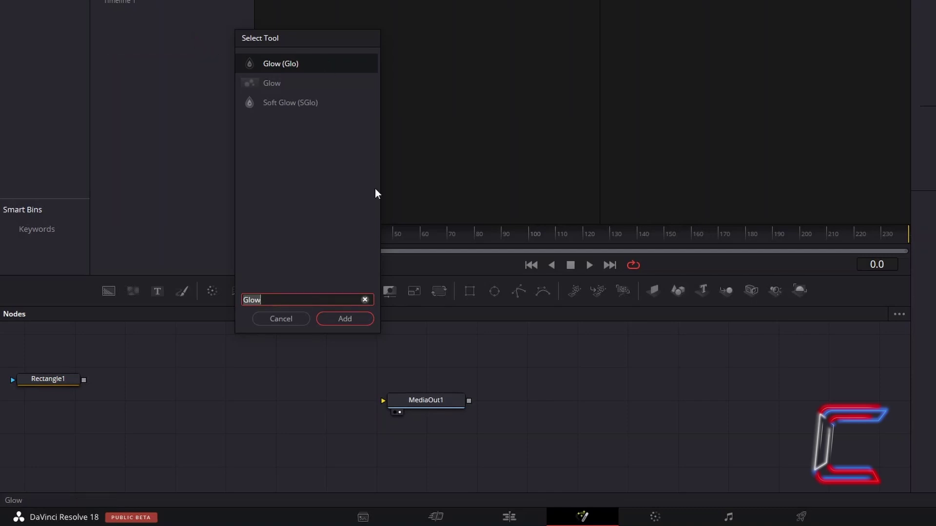
{"action": "left_click", "coordinate": [345, 319]}
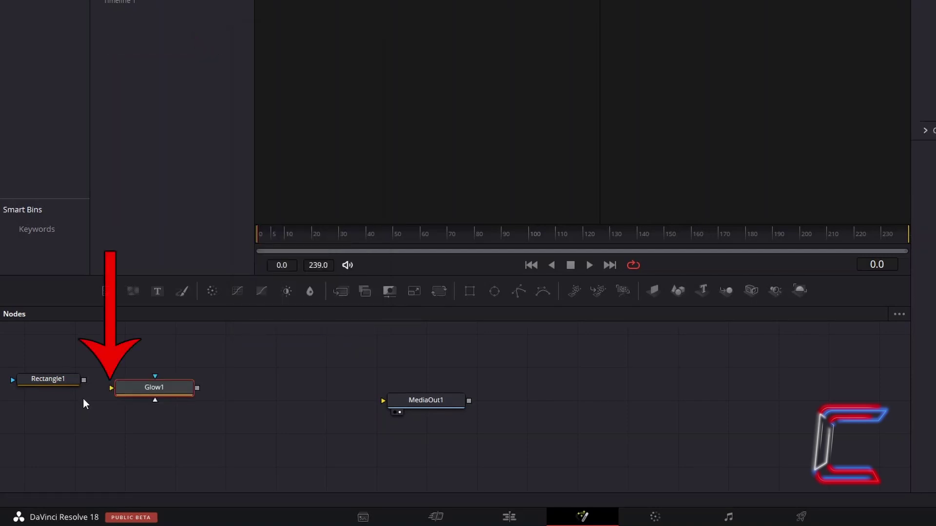
{"action": "left_click_drag", "start_coordinate": [84, 380], "coordinate": [113, 387]}
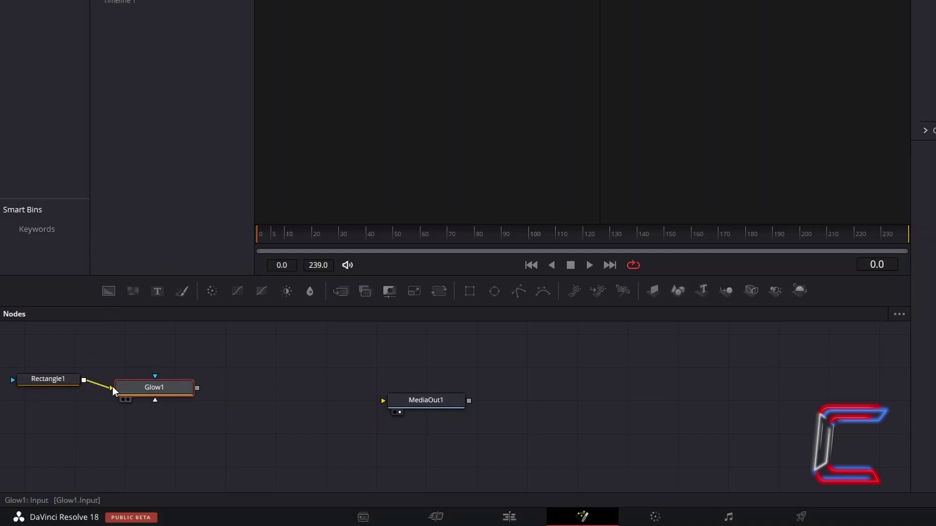
{"action": "left_click", "coordinate": [127, 400]}
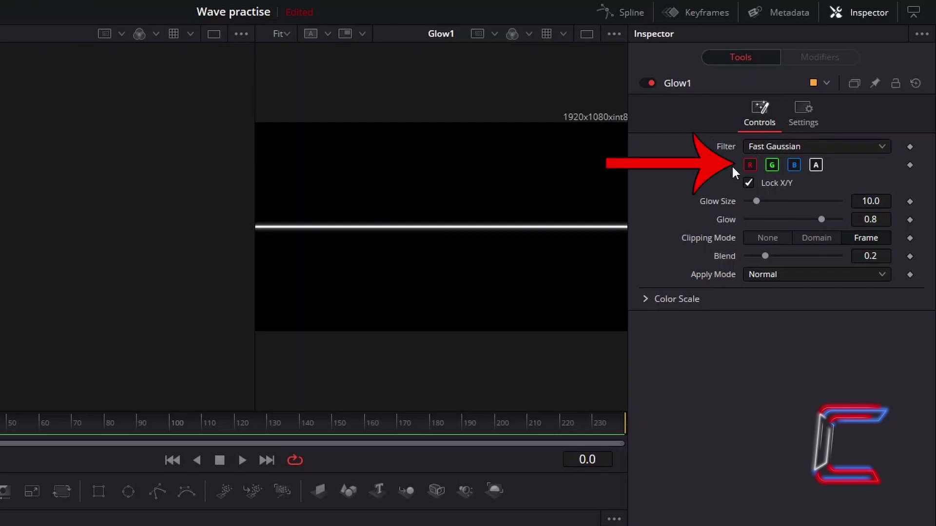
Step: Turn off the red channel of Glow1 and set its glow size to 20 and glow to 0.85
{"action": "left_click", "coordinate": [751, 165]}
{"action": "left_click", "coordinate": [884, 202]}
{"action": "type", "text": "20"}
{"action": "key", "text": "Tab"}
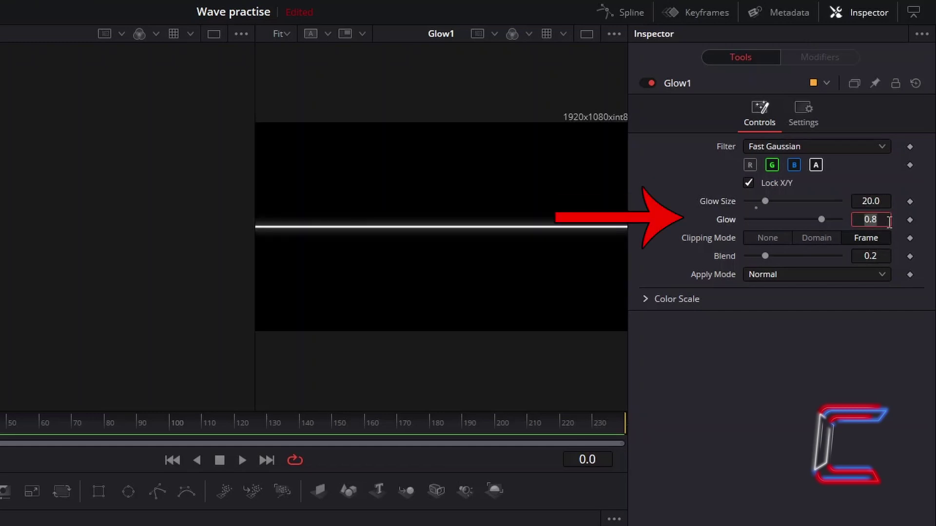
{"action": "type", "text": "0.85"}
{"action": "key", "text": "Tab"}
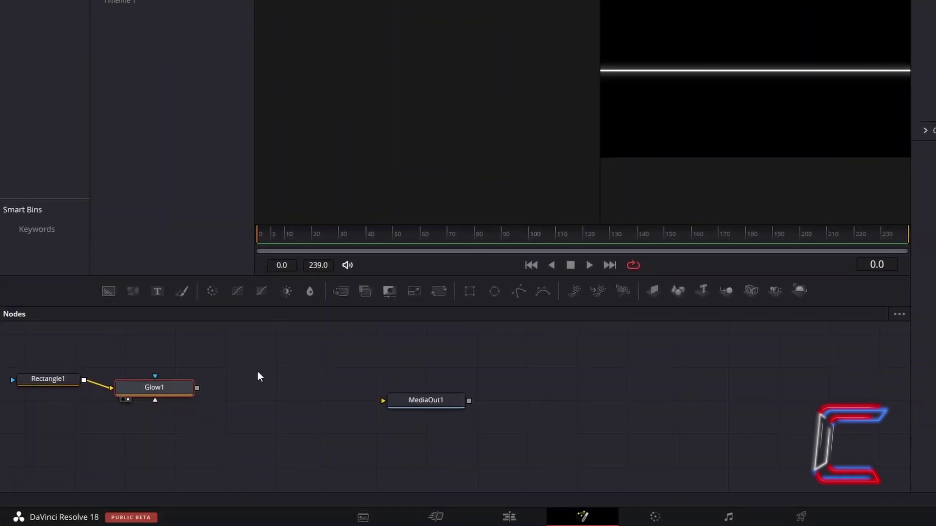
Step: Add a Background node beside Glow1 and mask it with Glow1's output
{"action": "left_click", "coordinate": [257, 372]}
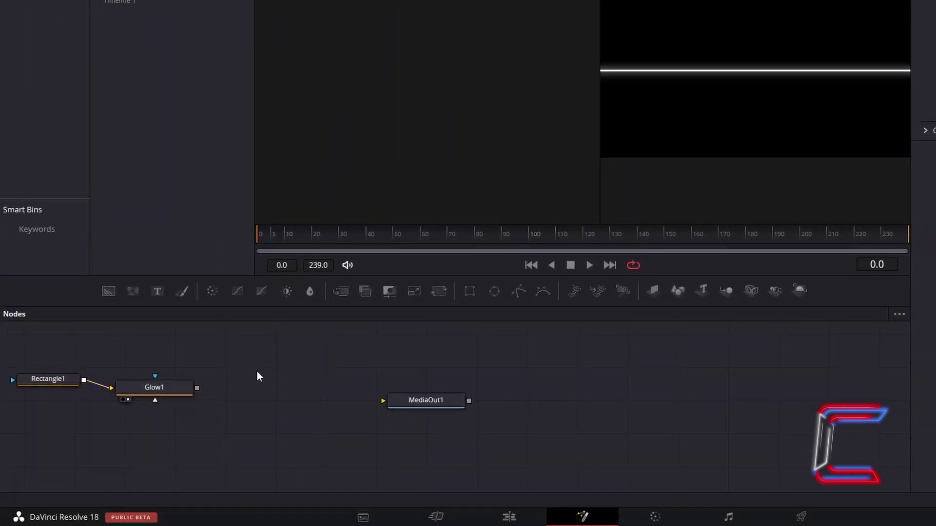
{"action": "left_click", "coordinate": [112, 295]}
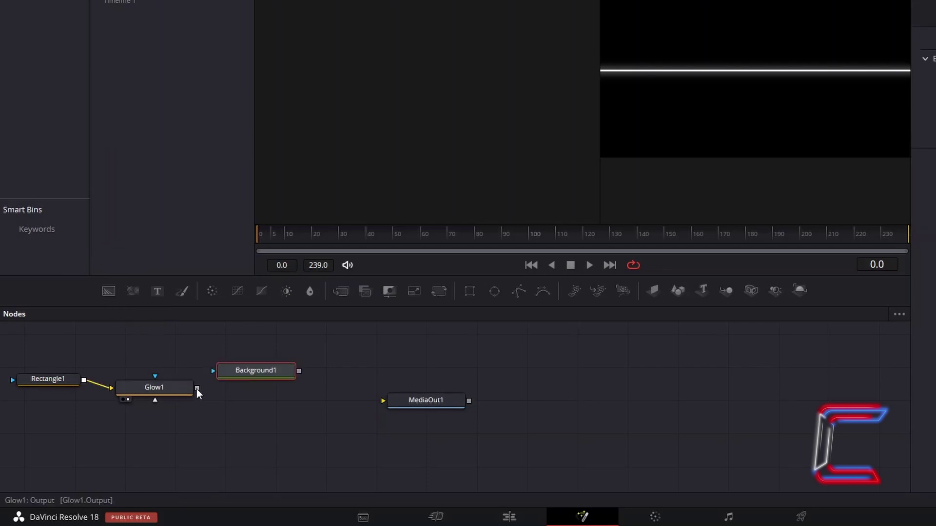
{"action": "left_click_drag", "start_coordinate": [197, 389], "coordinate": [214, 371]}
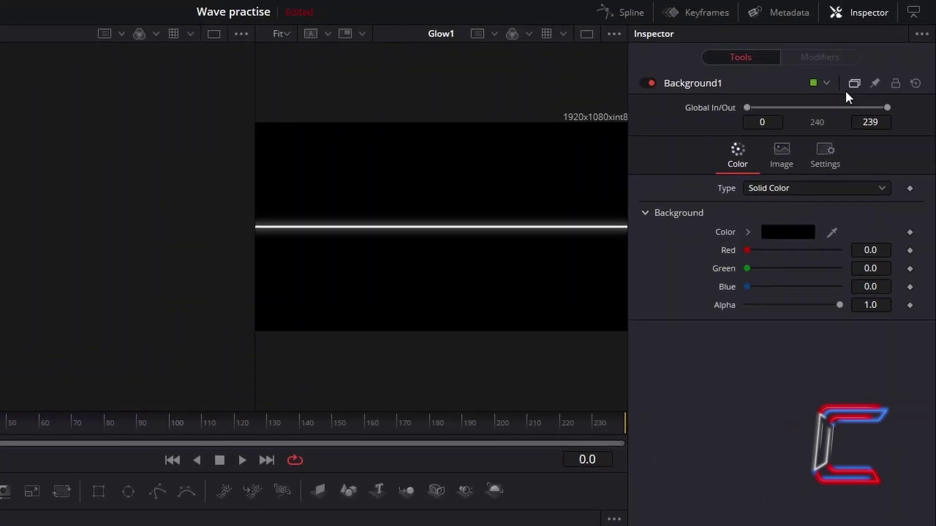
Step: Set Background1's color to #c6fff0
{"action": "left_click", "coordinate": [792, 235]}
{"action": "type", "text": "#c6fff0"}
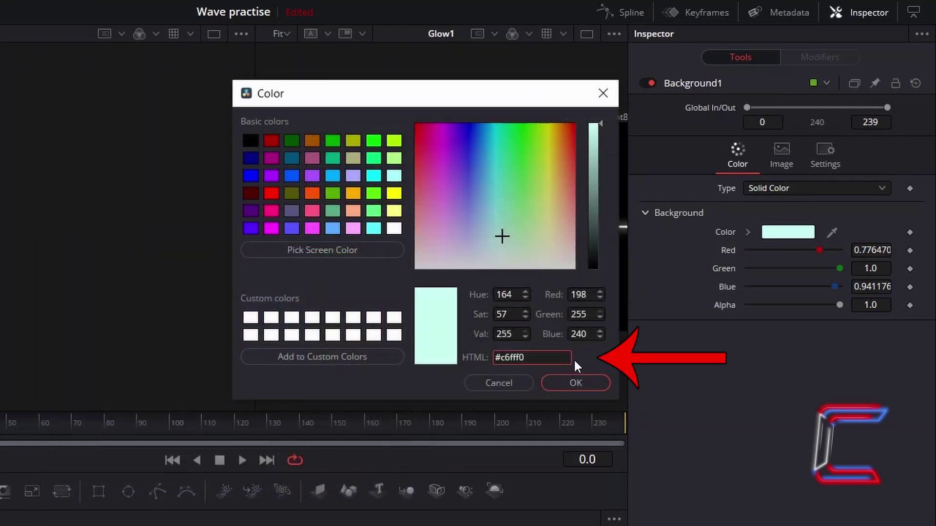
{"action": "left_click", "coordinate": [598, 380]}
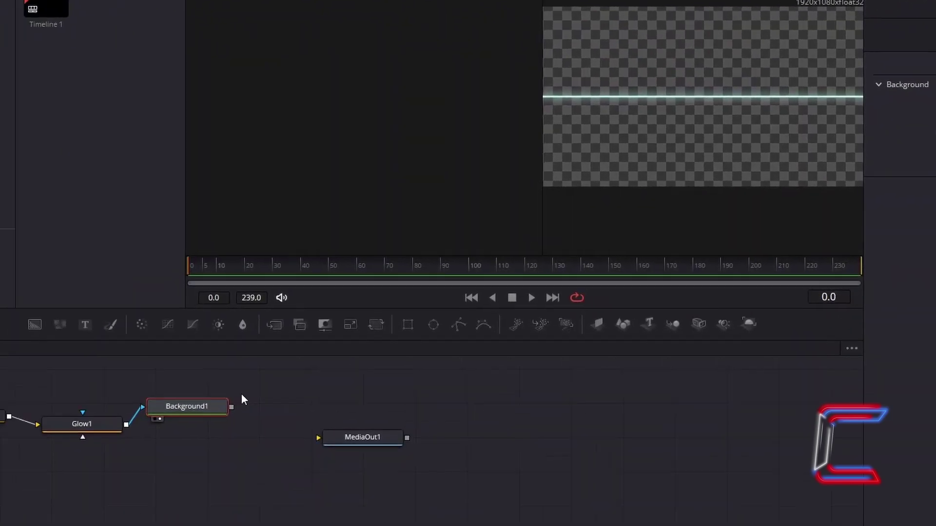
Step: Connect Background1's output to MediaOut1 and return to the Edit page
{"action": "left_click_drag", "start_coordinate": [231, 407], "coordinate": [319, 438]}
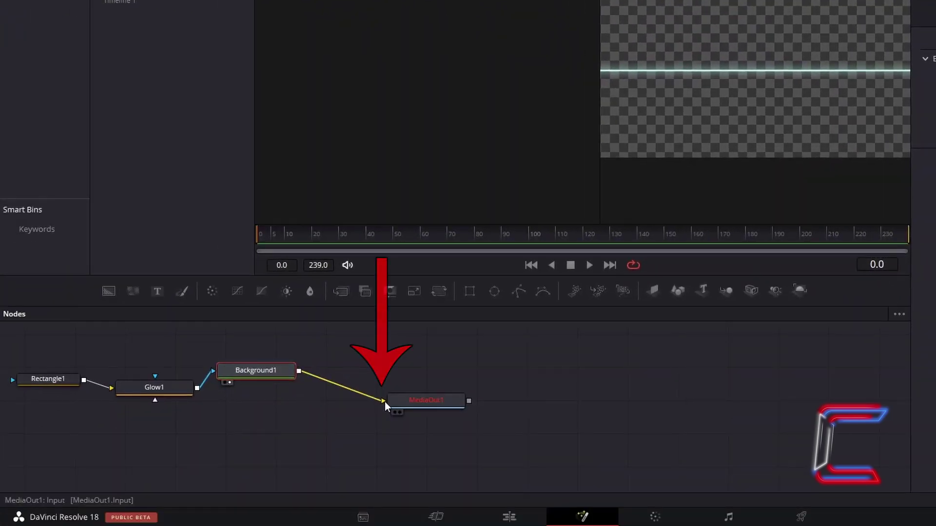
{"action": "left_click", "coordinate": [530, 517]}
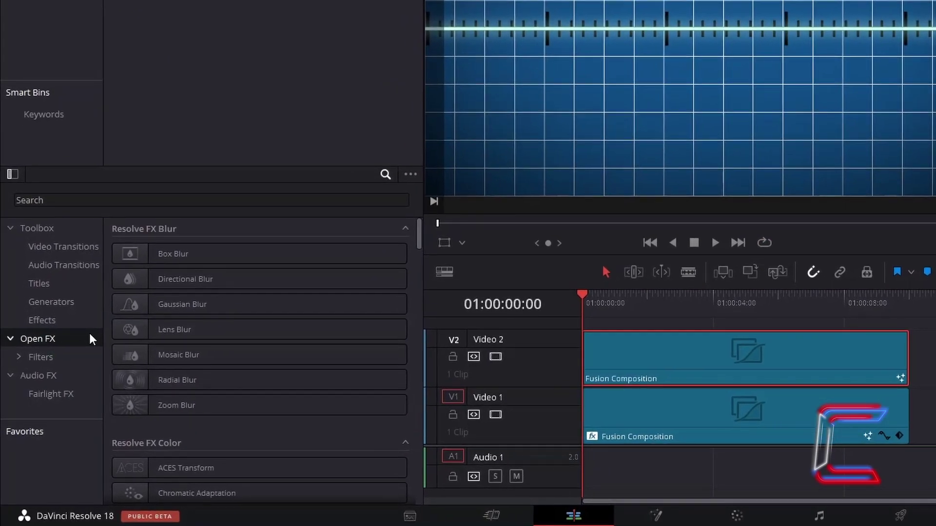
Step: Apply the Waviness Open FX effect to the line composition on Video 2 and set its waviness type to Horizontal
{"action": "left_click", "coordinate": [183, 200]}
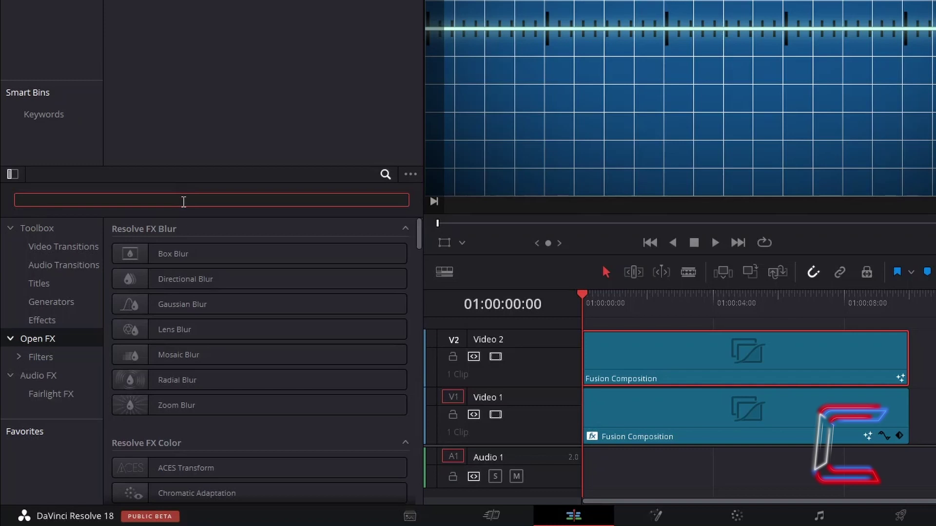
{"action": "type", "text": "Waviness"}
{"action": "left_click_drag", "start_coordinate": [234, 254], "coordinate": [613, 352]}
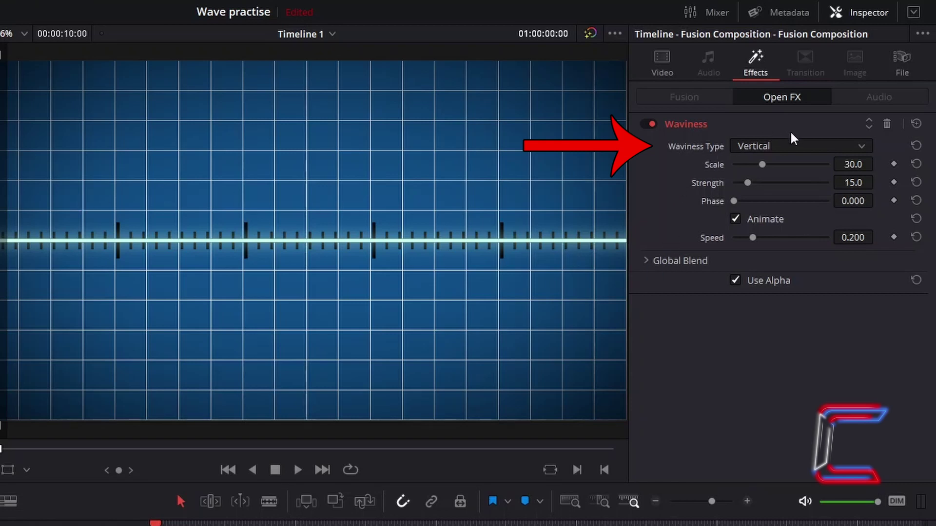
{"action": "left_click", "coordinate": [792, 145]}
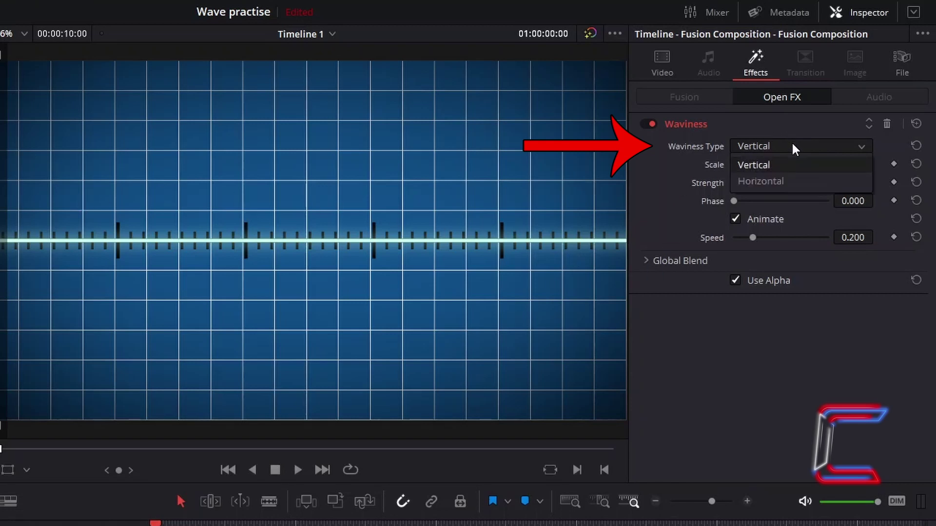
{"action": "left_click", "coordinate": [790, 181]}
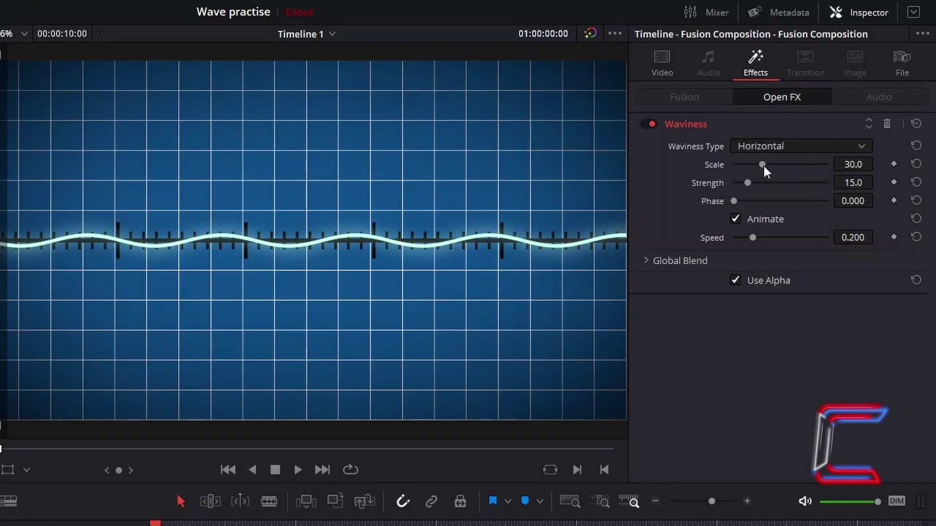
Step: Try a Waviness scale of 100 and reset it, and set the strength to 100 and the speed to 0.1
{"action": "left_click_drag", "start_coordinate": [763, 164], "coordinate": [846, 180]}
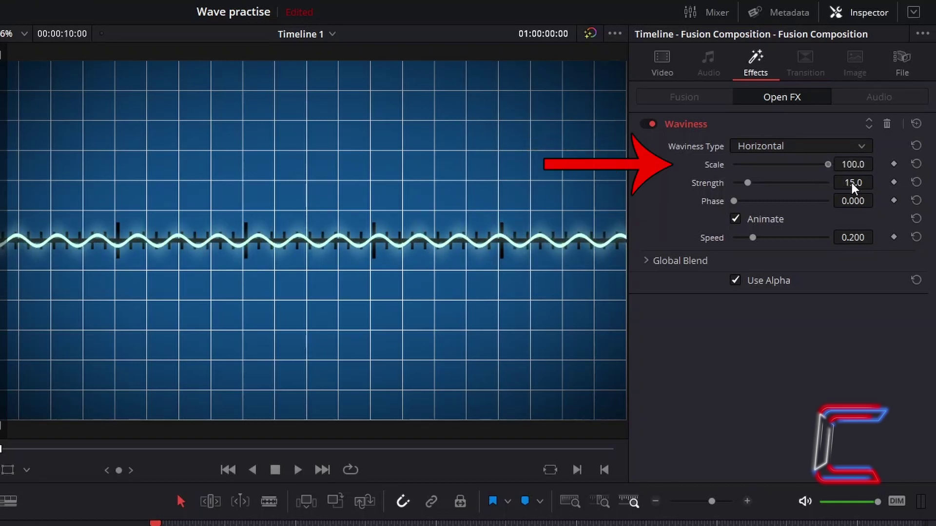
{"action": "left_click", "coordinate": [916, 164]}
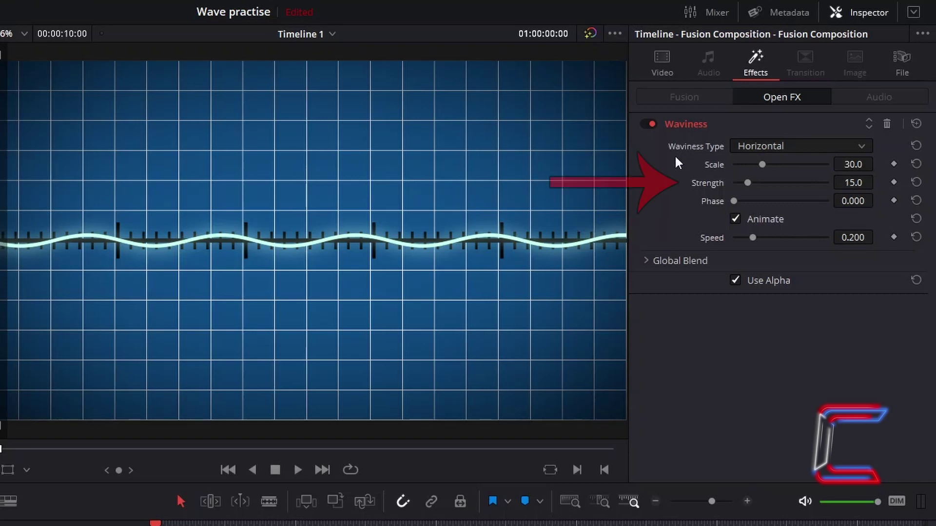
{"action": "left_click_drag", "start_coordinate": [747, 184], "coordinate": [845, 191]}
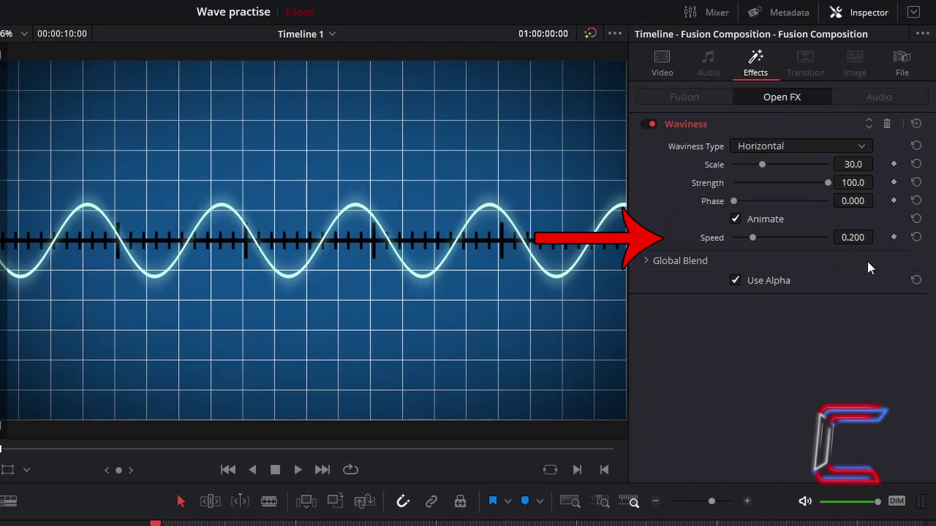
{"action": "left_click", "coordinate": [863, 239]}
{"action": "key", "text": "BackSpace"}
{"action": "type", "text": "0.1"}
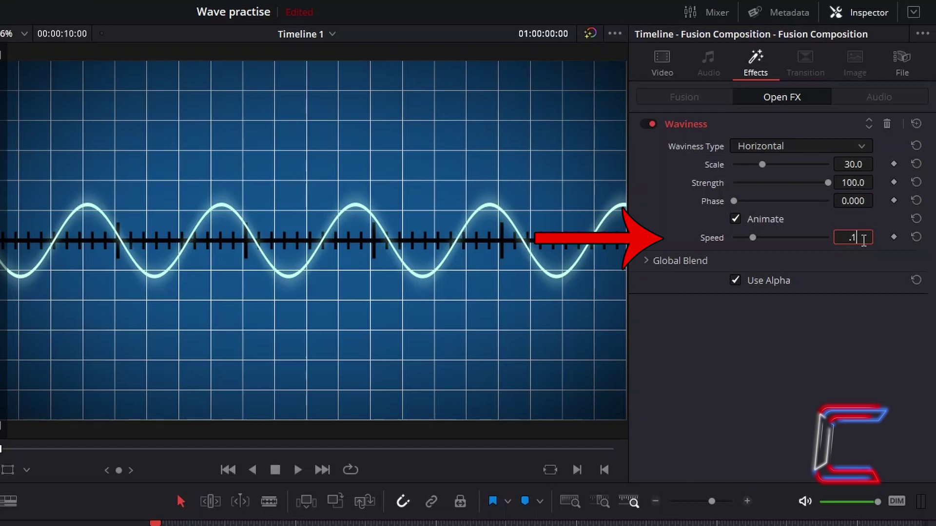
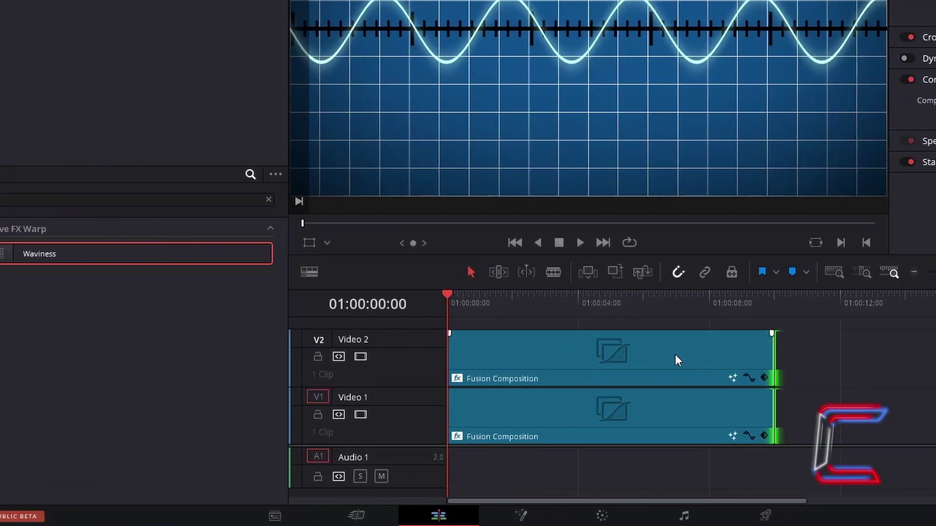
Step: Create a new compound clip from the Fusion composition on Video 2
{"action": "right_click", "coordinate": [694, 341]}
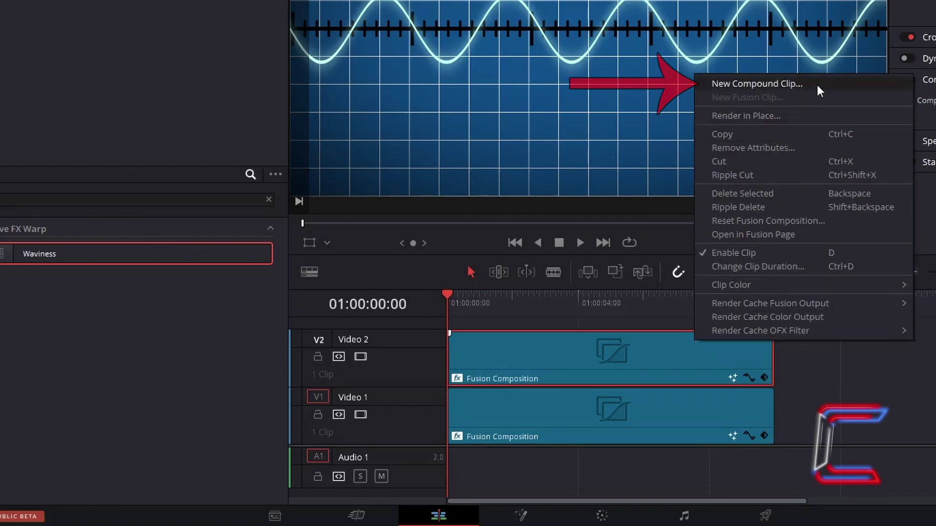
{"action": "left_click", "coordinate": [817, 85]}
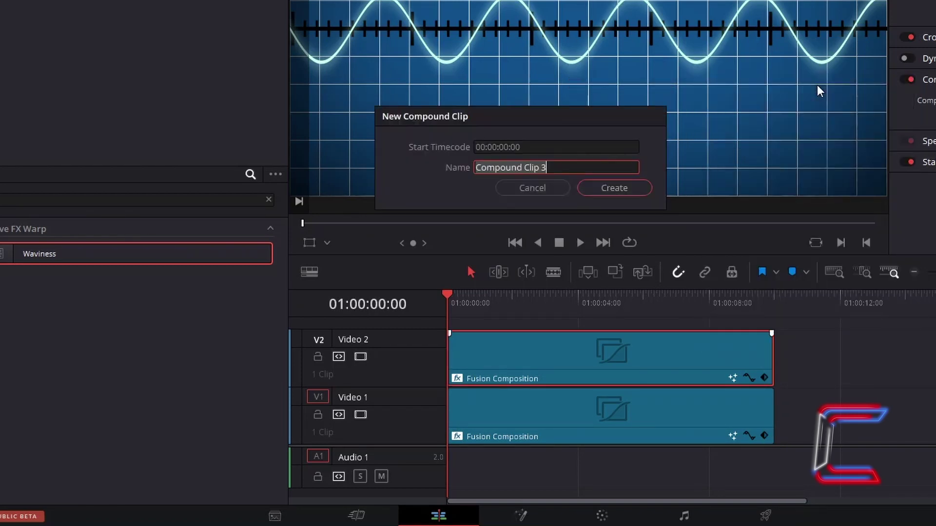
{"action": "left_click", "coordinate": [645, 192]}
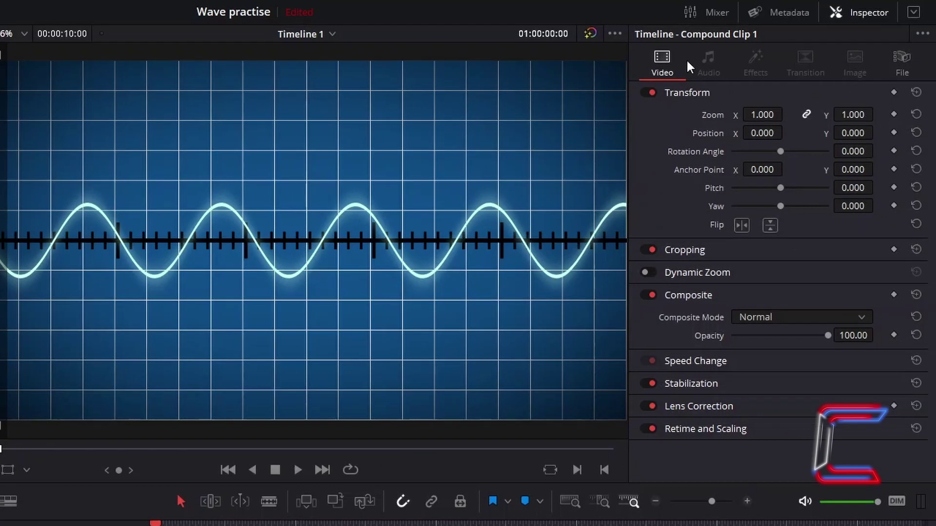
Step: Set the compound clip's linked X and Y zoom to 2
{"action": "left_click", "coordinate": [759, 113]}
{"action": "type", "text": "2"}
{"action": "key", "text": "Return"}
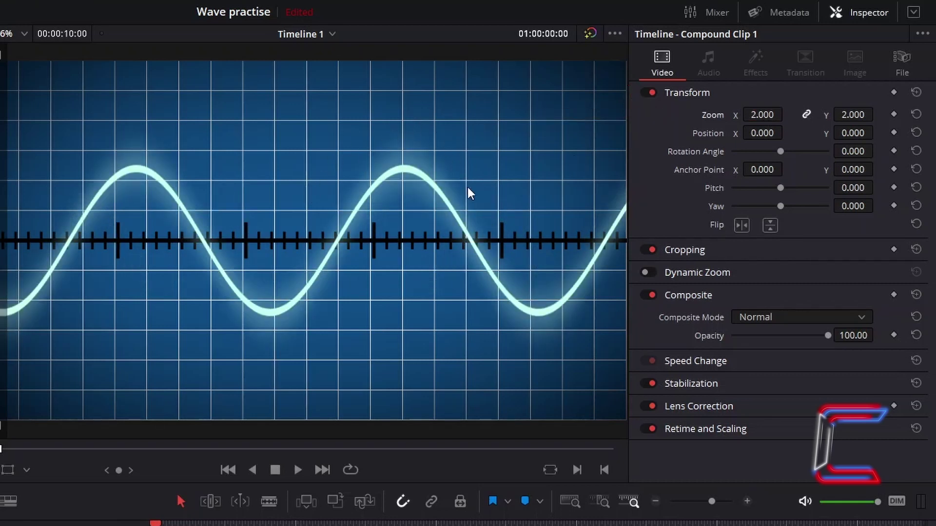
Step: Unlink the compound clip's zoom axes and set the Y zoom to 2.5
{"action": "left_click", "coordinate": [807, 114]}
{"action": "left_click_drag", "start_coordinate": [763, 115], "coordinate": [794, 117]}
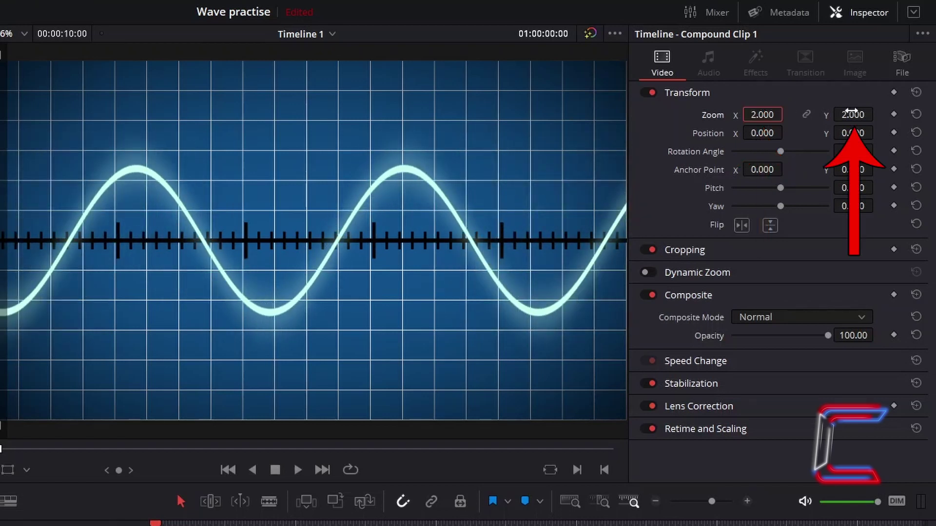
{"action": "left_click_drag", "start_coordinate": [853, 114], "coordinate": [876, 114]}
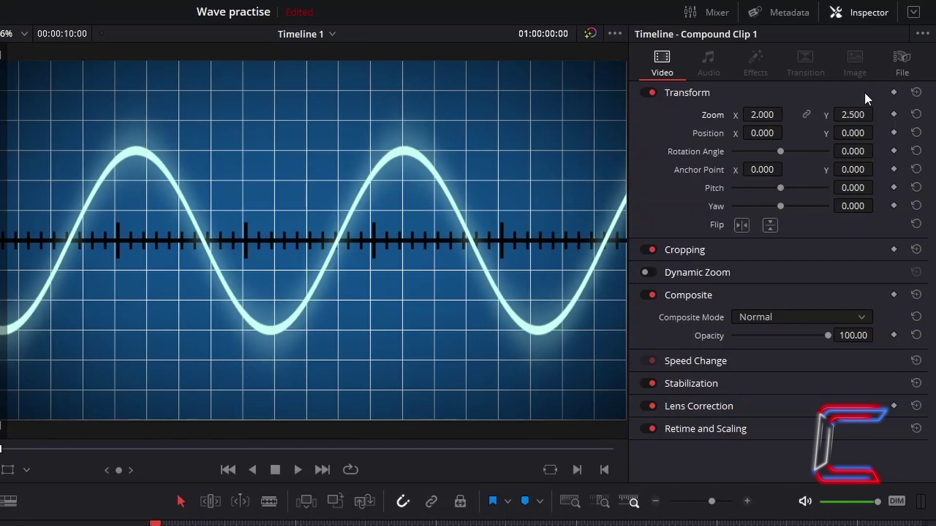